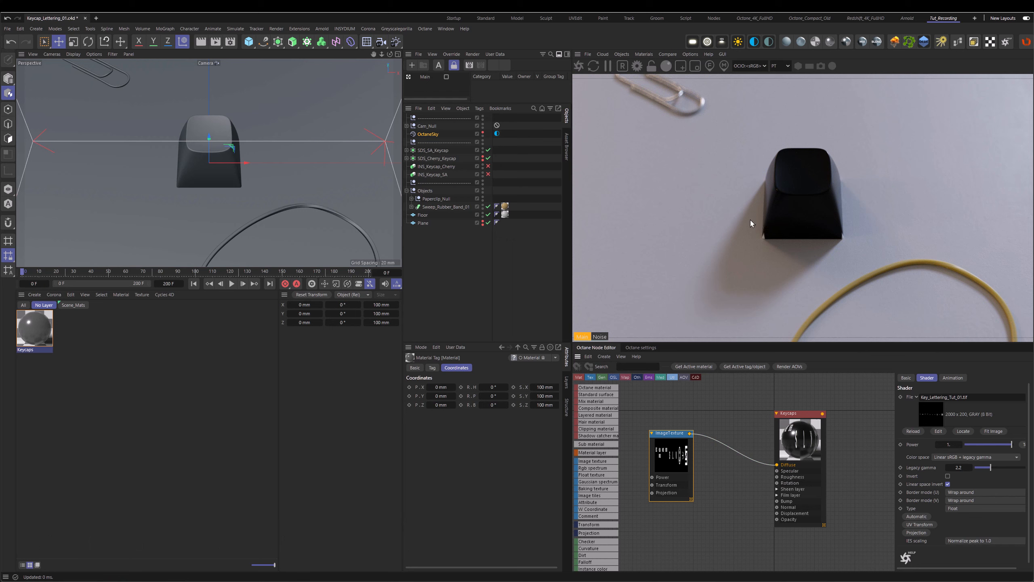
Step: Fit the Keycaps material's texture to the SA_Keycap object and set its projection to Flat
left_click(406, 150)
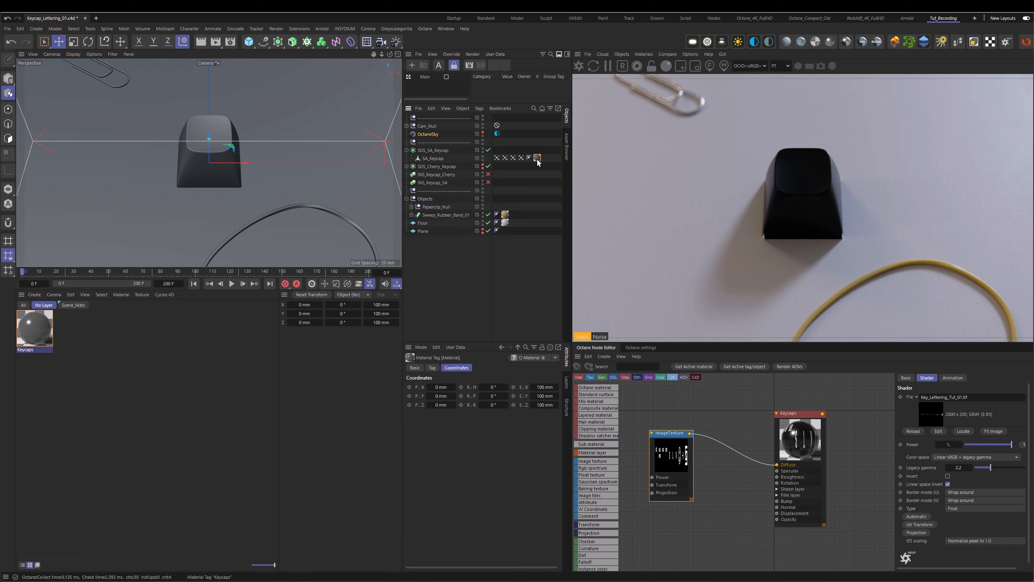
left_click(432, 368)
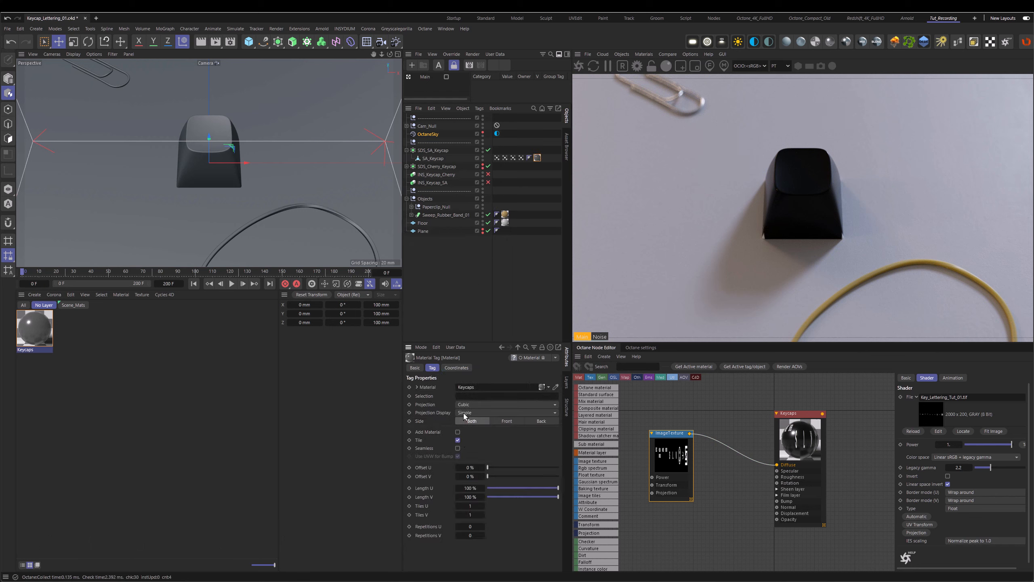
right_click(537, 158)
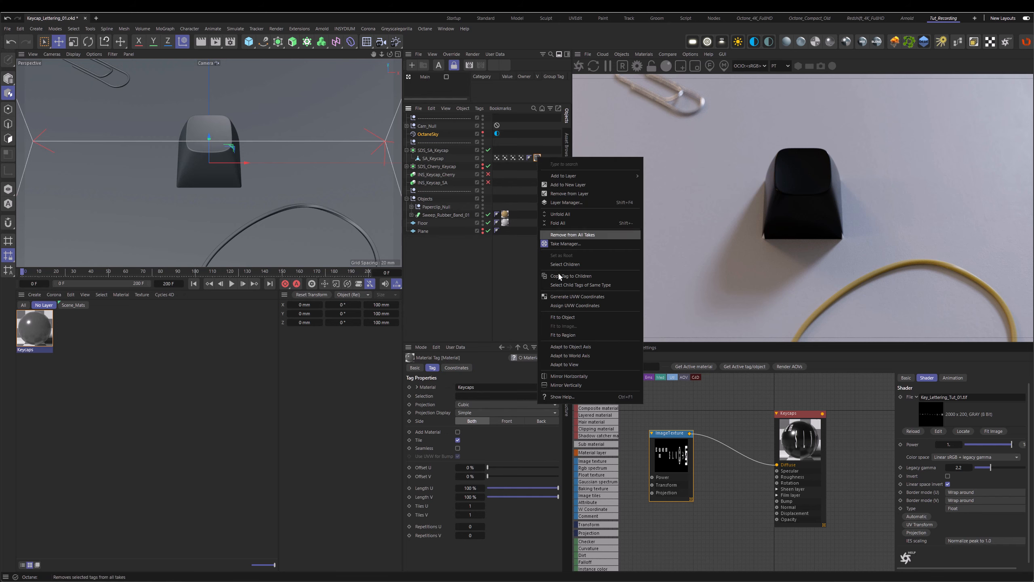
left_click(564, 318)
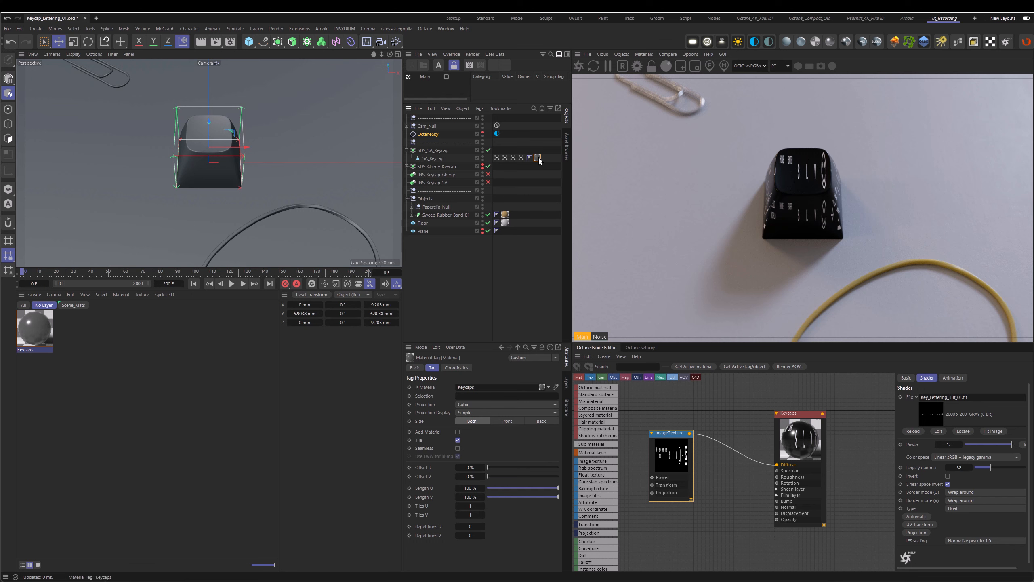
left_click(465, 405)
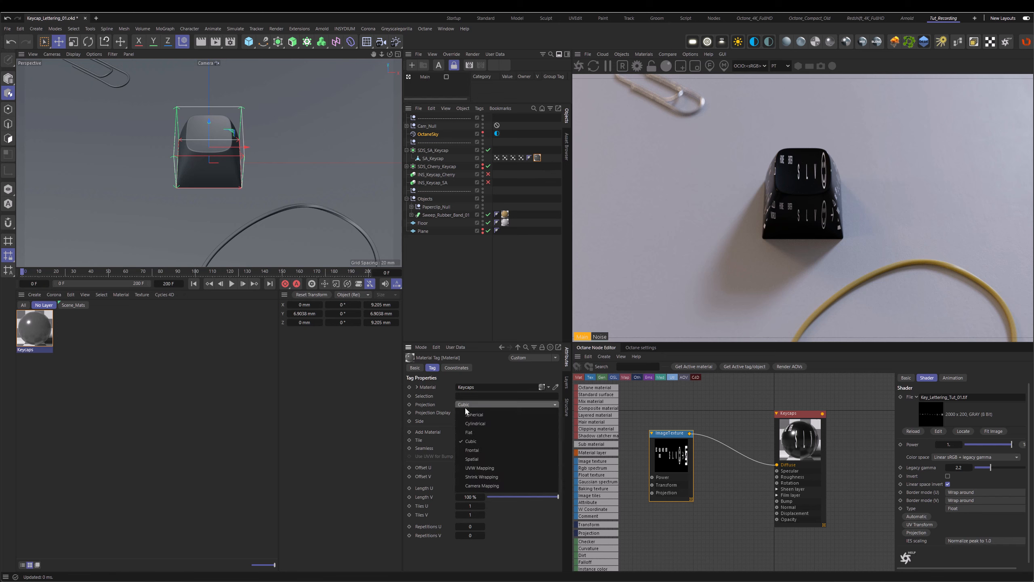
left_click(470, 432)
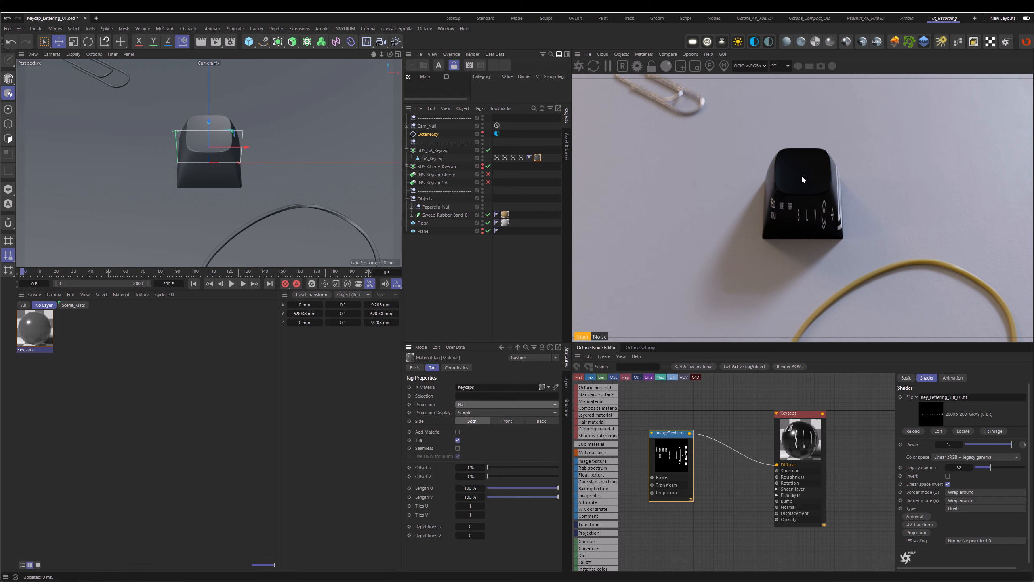
Step: Rotate the material tag's texture projection to a pitch (R.P) of -90°
left_click(453, 367)
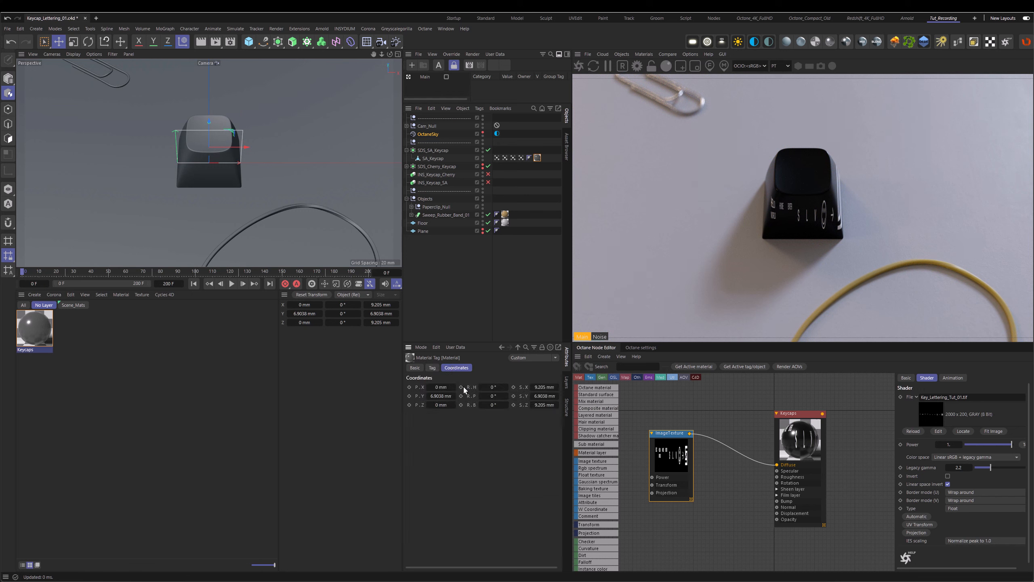
left_click(490, 396)
type("-90")
key("Return")
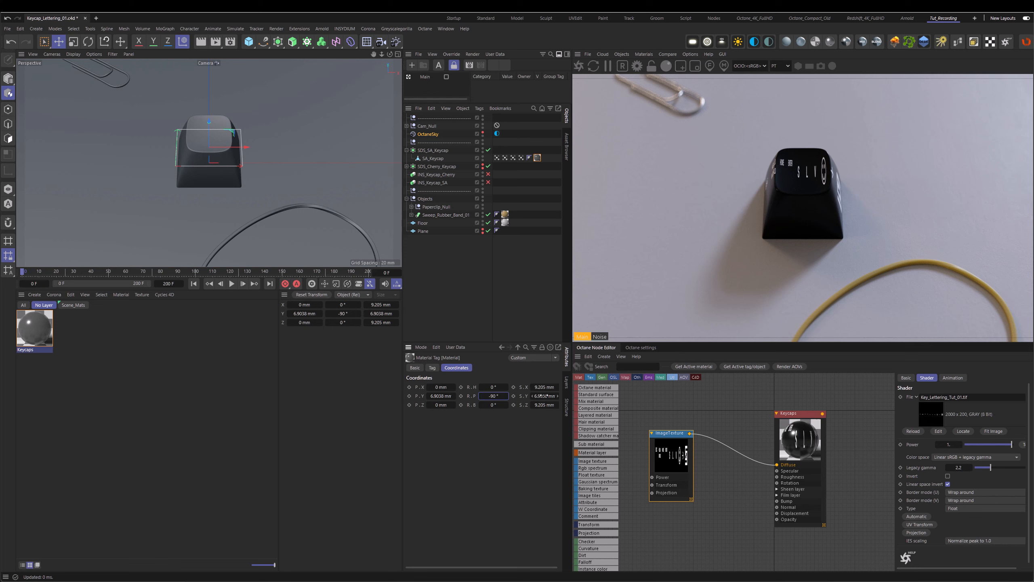
Step: Scale the texture projection to 8 mm in Y and 80 mm in X
left_click(542, 395)
type("8")
key("Return")
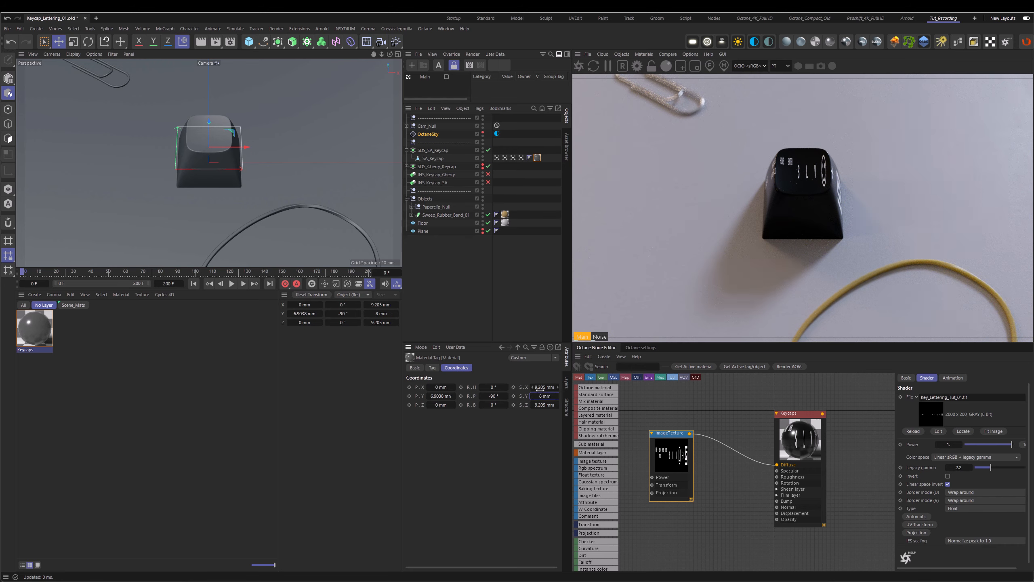
left_click(539, 387)
type("80")
key("Return")
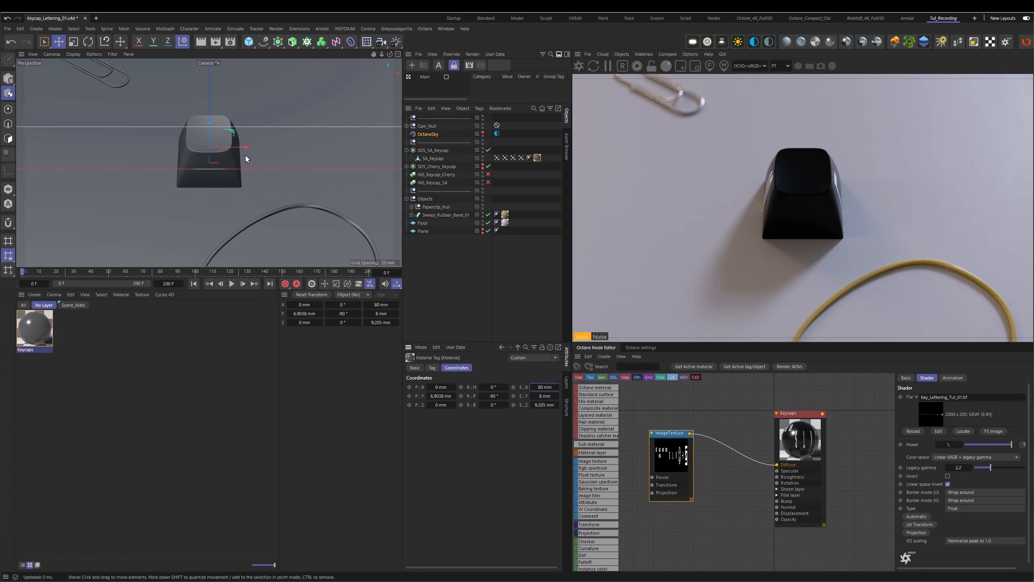
Step: Shift the texture projection along X until ESC sits on the keycap, with the X position at exactly 72 mm
left_click_drag(237, 147, 375, 144)
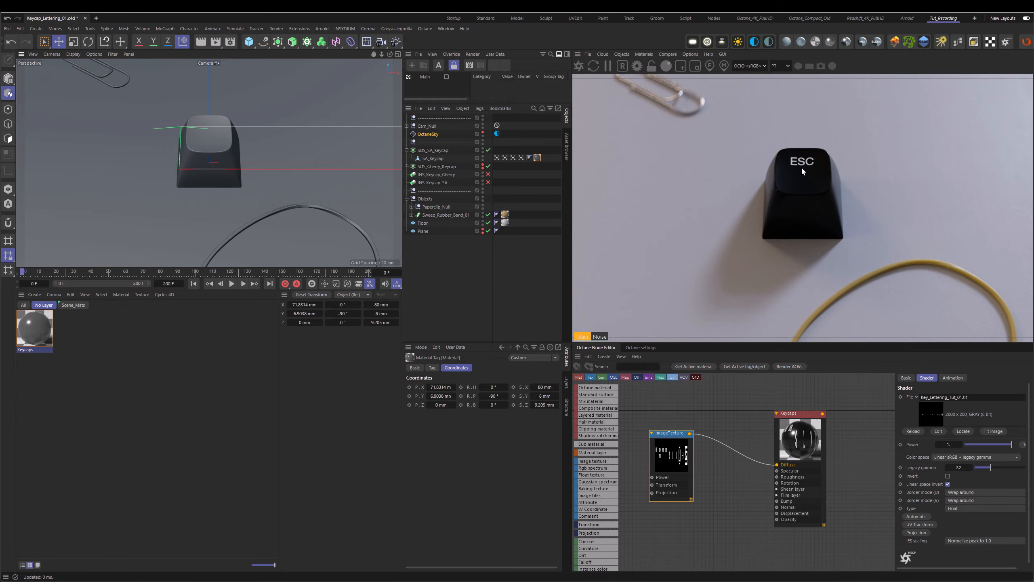
left_click(432, 387)
type("72")
key("Return")
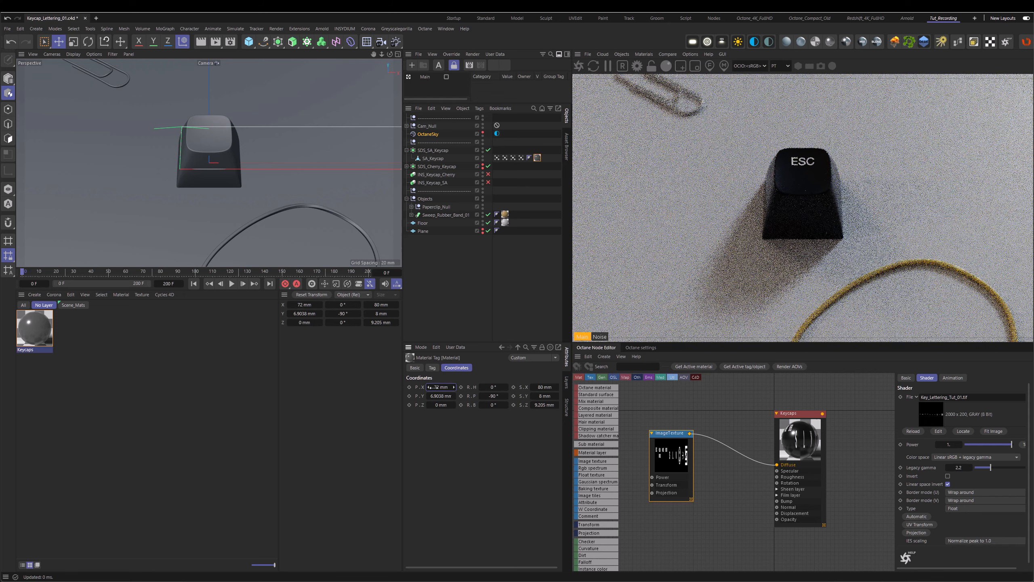
Step: Set the texture projection's Y position to 0 mm and its Z scale to 8 mm, and save the project
left_click(434, 396)
type("0")
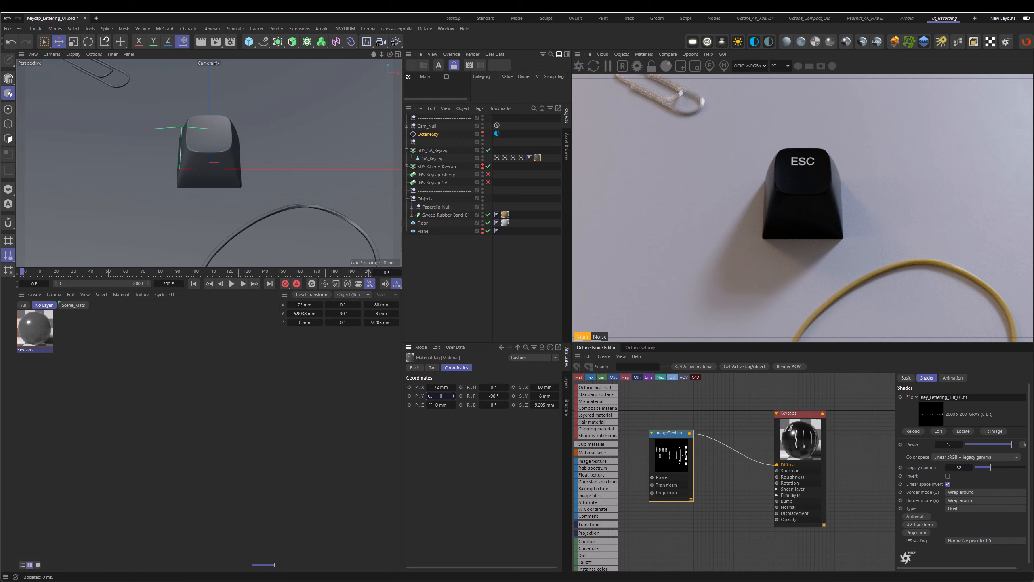
key("Return")
left_click(545, 404)
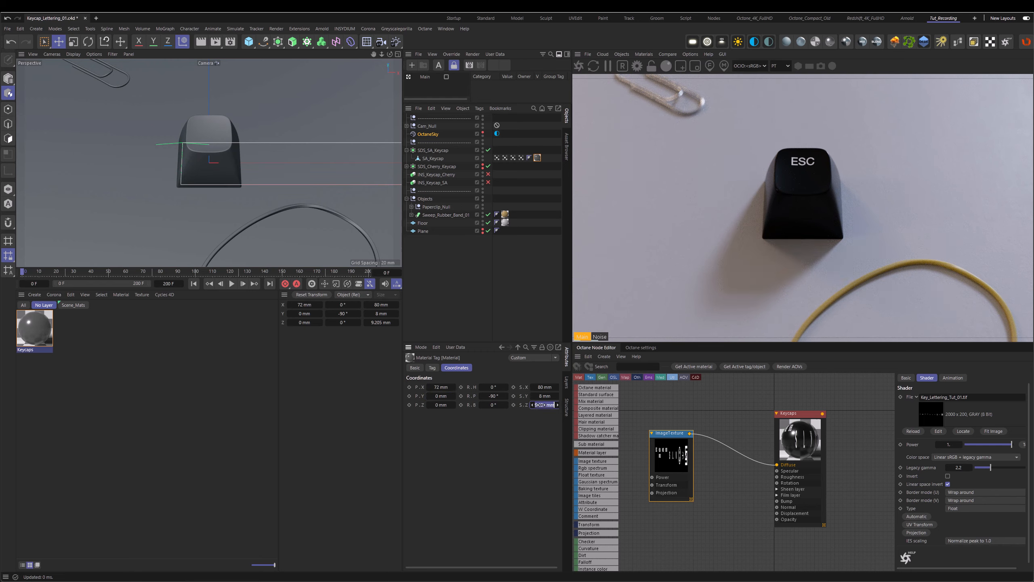
type("8")
key("Return")
key("ctrl+s")
Step: Try offsetting the lettering by adding a UV Transform node to the ImageTexture and setting its X translation to -0.7
middle_click_drag(637, 494, 771, 496)
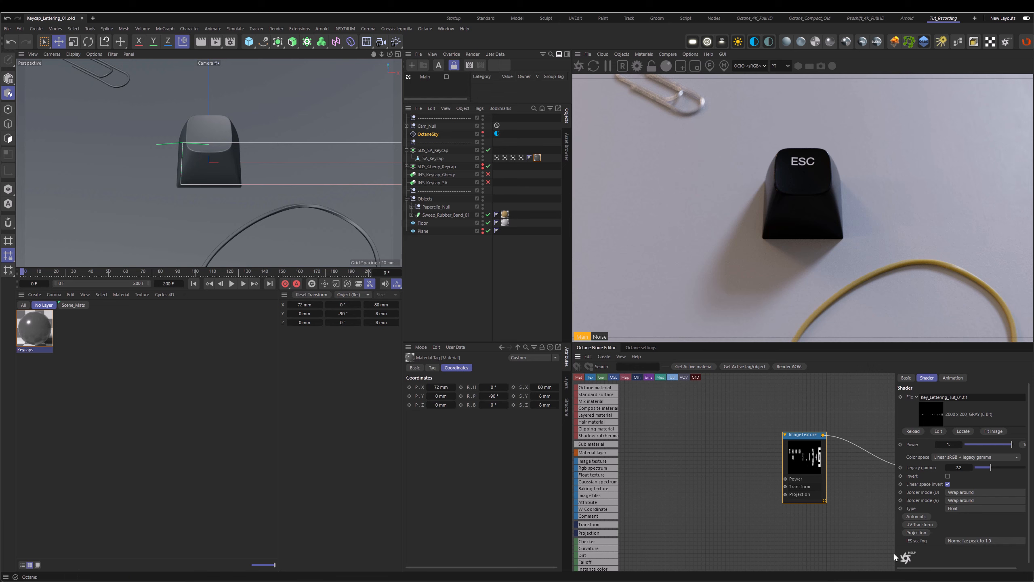
left_click(916, 524)
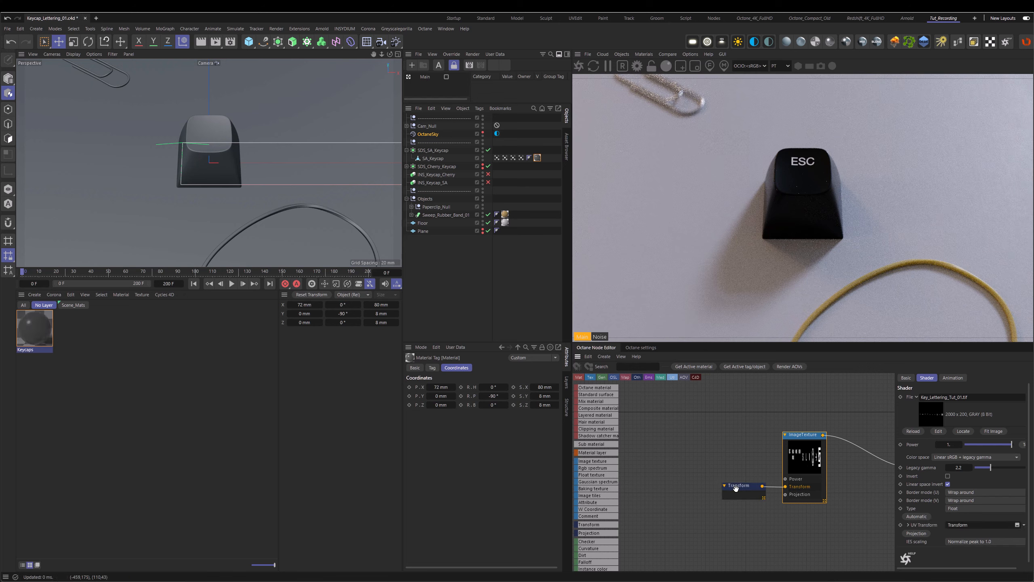
left_click_drag(737, 487, 720, 471)
left_click(720, 472)
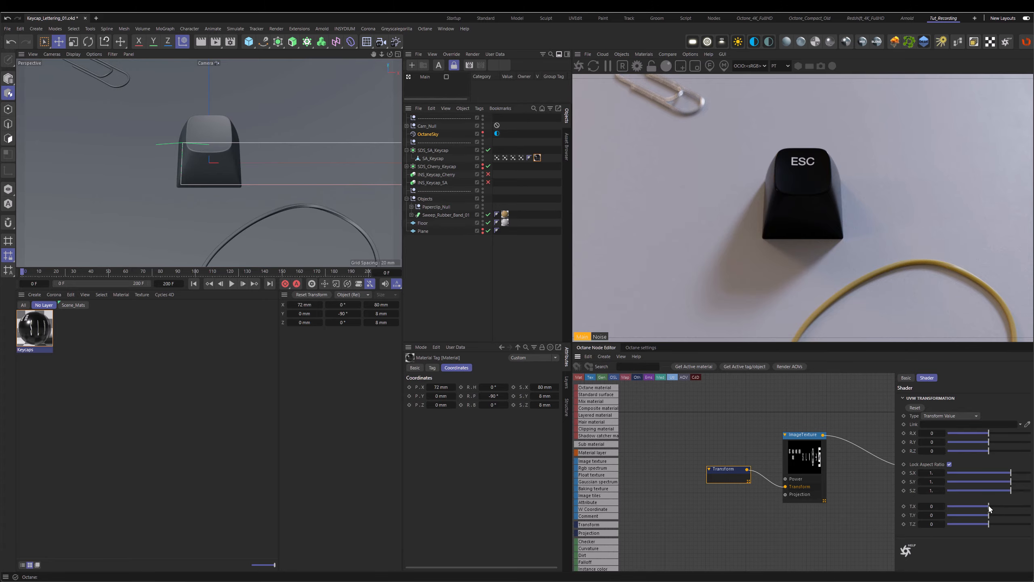
left_click_drag(989, 506, 960, 506)
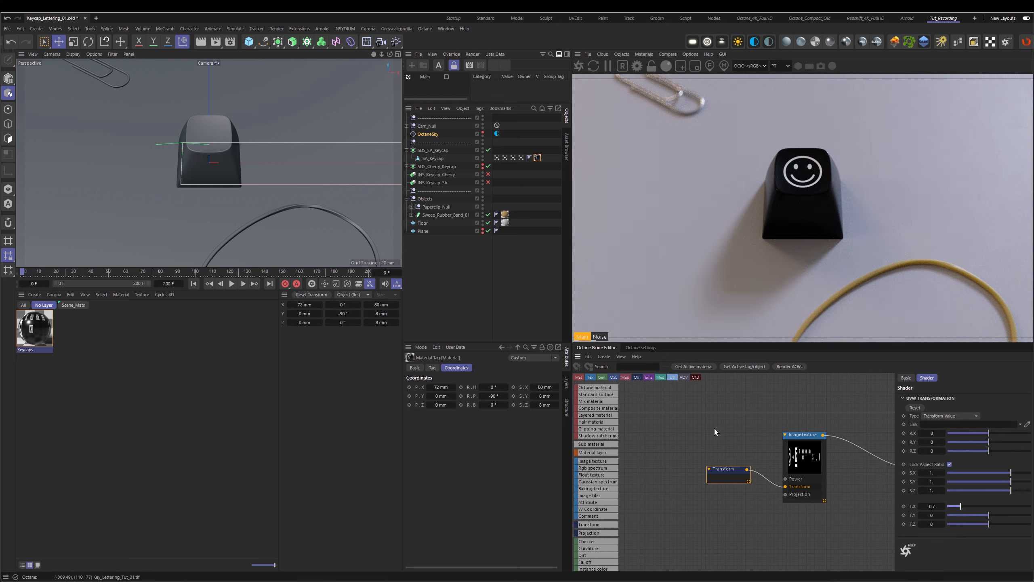
Step: Reset the Transform node's X translation to 0 and delete the node
left_click_drag(938, 506, 924, 507)
type("0")
key("Return")
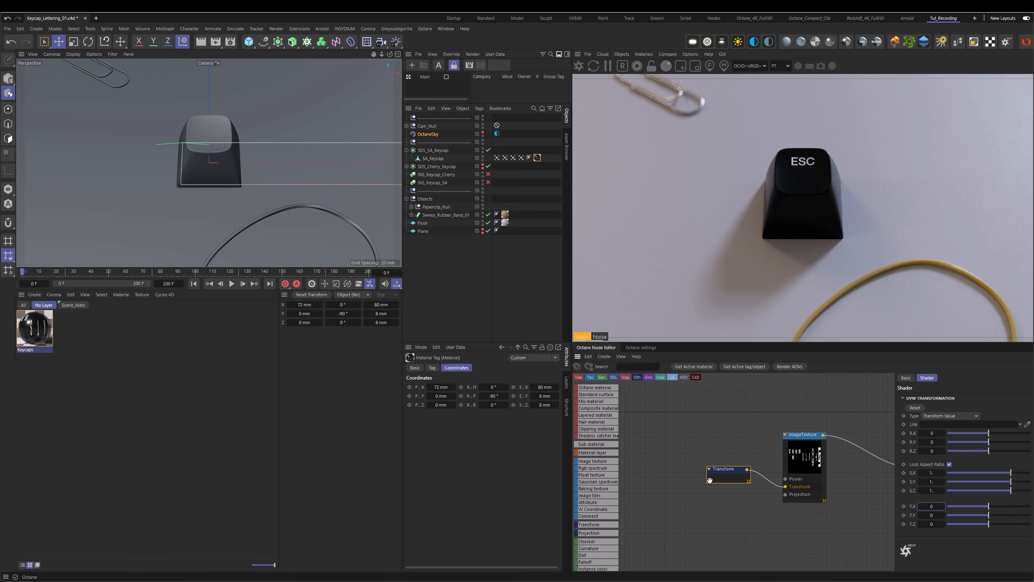
mouse_move(720, 476)
left_mouse_down()
mouse_move(716, 453)
mouse_move(713, 469)
left_mouse_up()
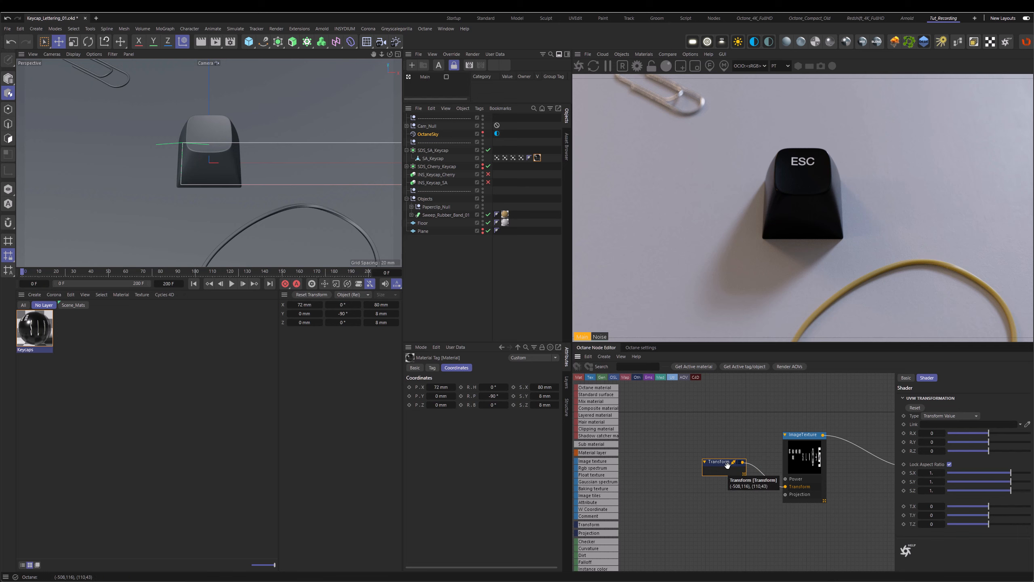
key("Delete")
Step: Add a Texture Projection node to the ImageTexture and set its projection type to Distorted mesh UV
left_click(808, 464)
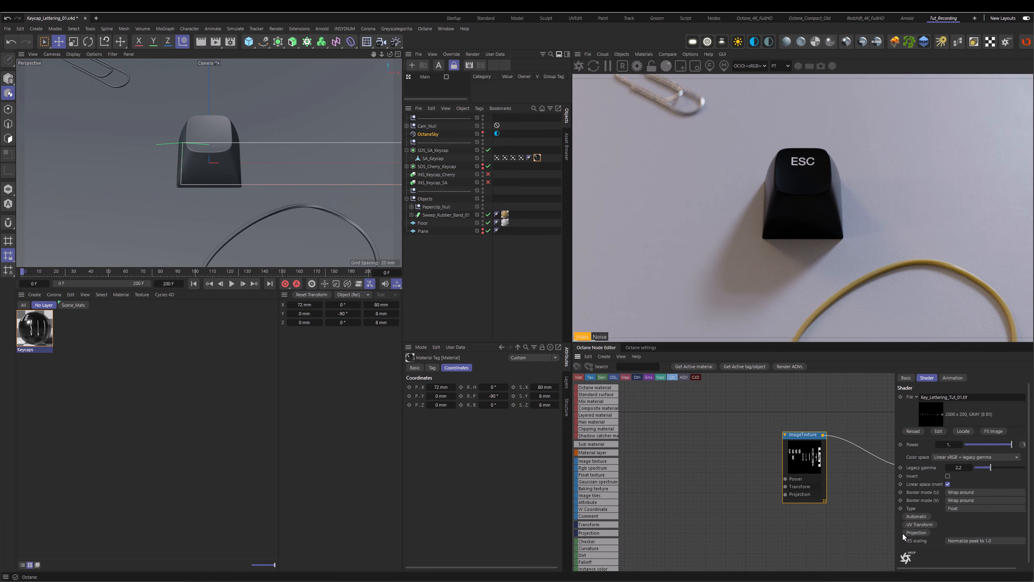
left_click(917, 532)
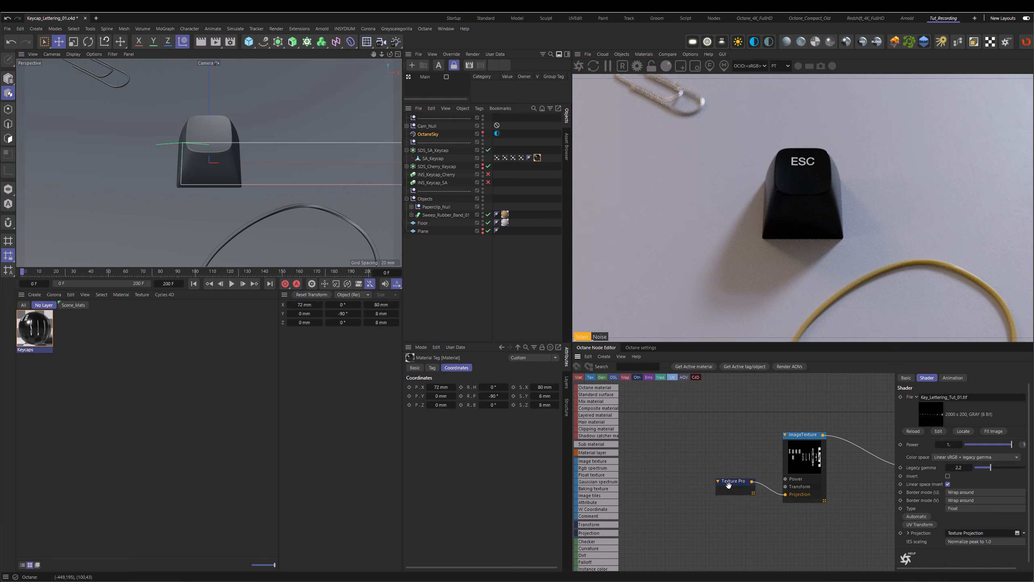
left_click_drag(729, 485, 720, 497)
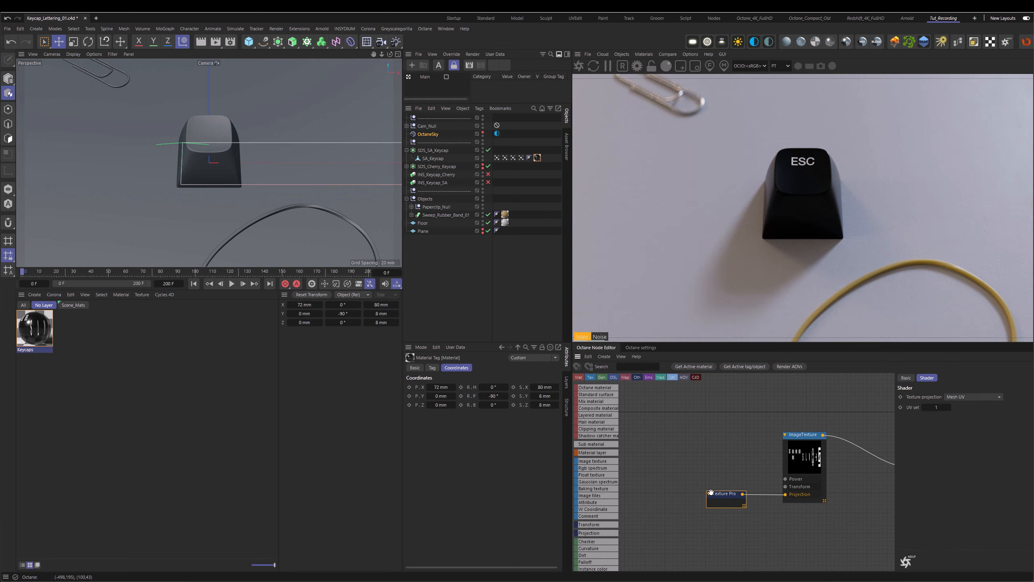
left_click(979, 397)
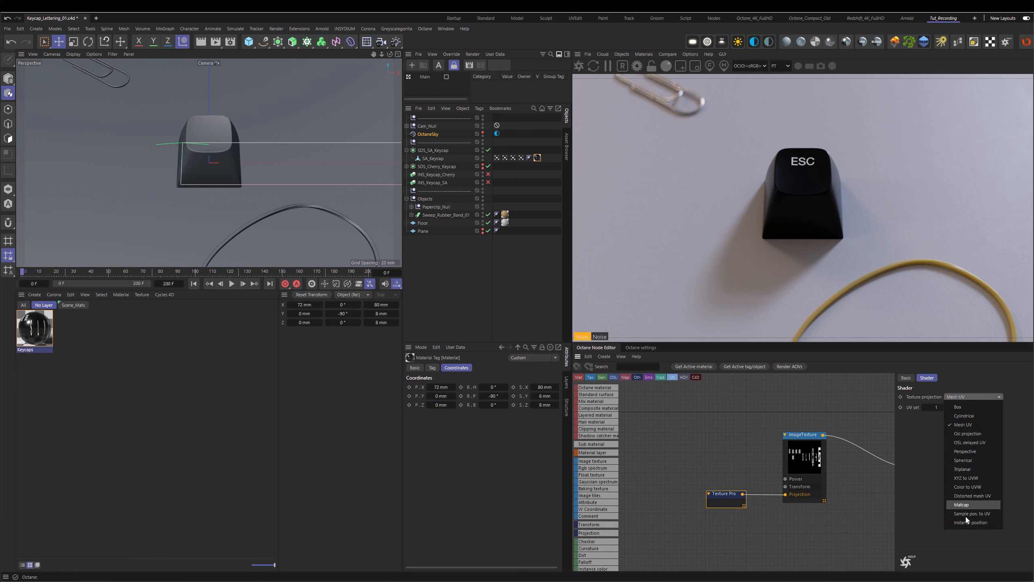
left_click(971, 494)
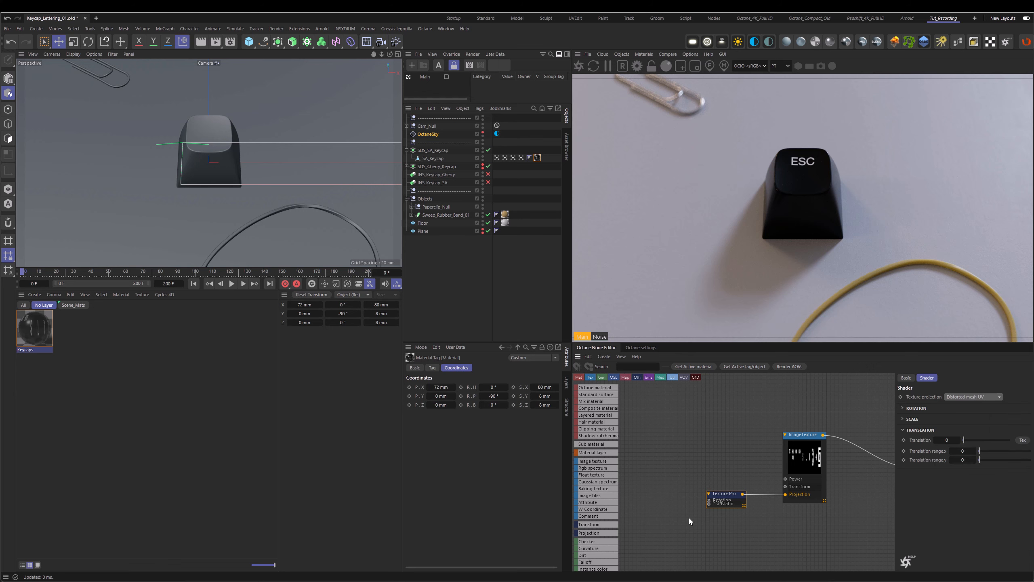
Step: Resize the Texture Projection node to fit its Rotation, Scale and Translation inputs
right_click(741, 537)
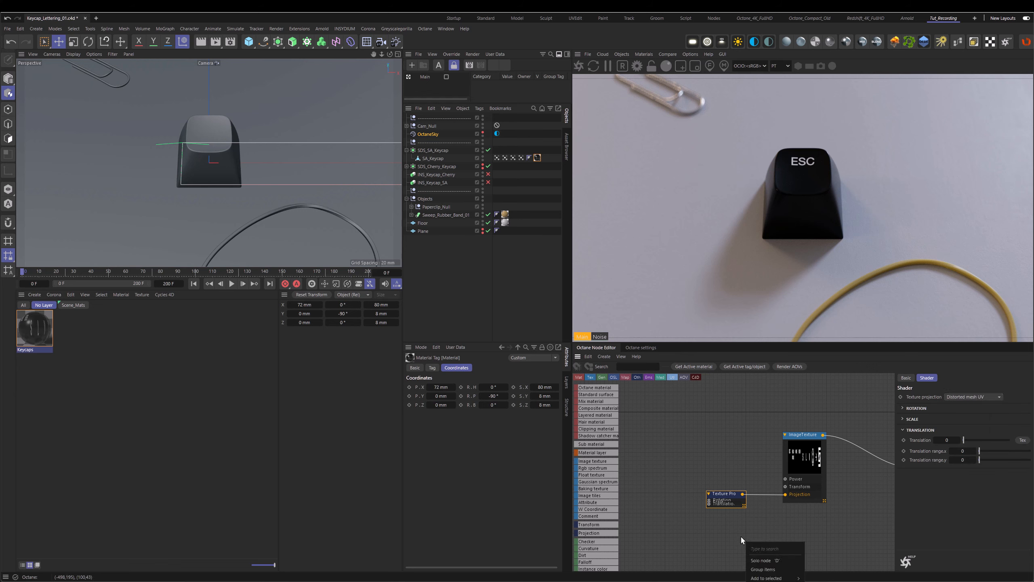
right_click(720, 497)
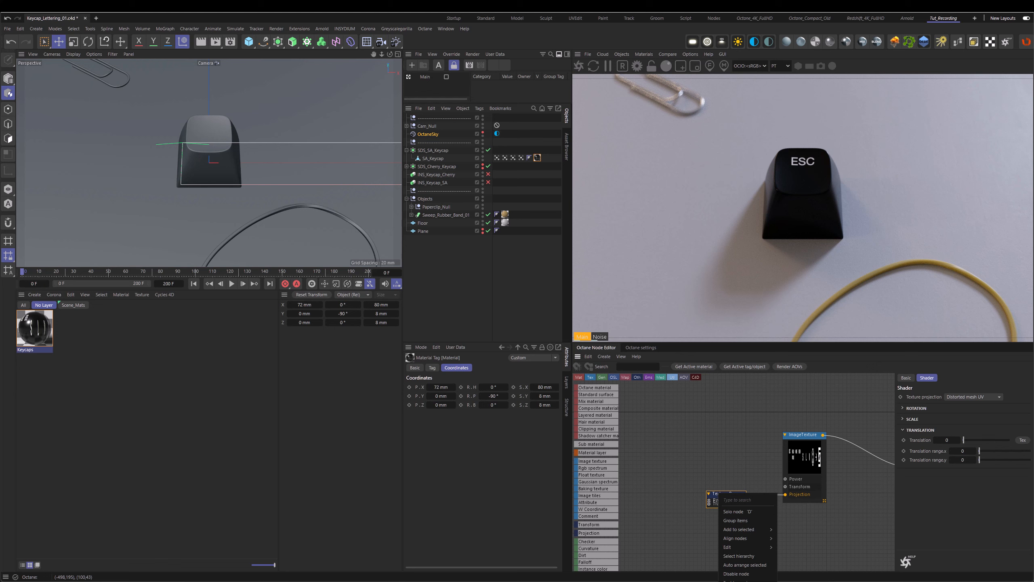
left_click(737, 581)
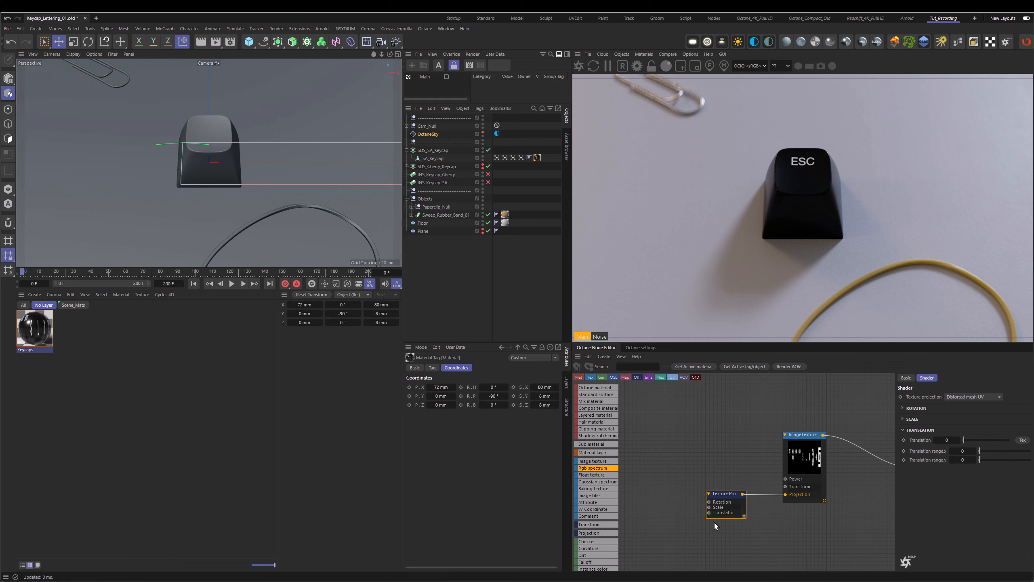
Step: Add an RGB spectrum node beside the Texture Projection node and set its R, G and B values to 0
left_click_drag(604, 469, 657, 504)
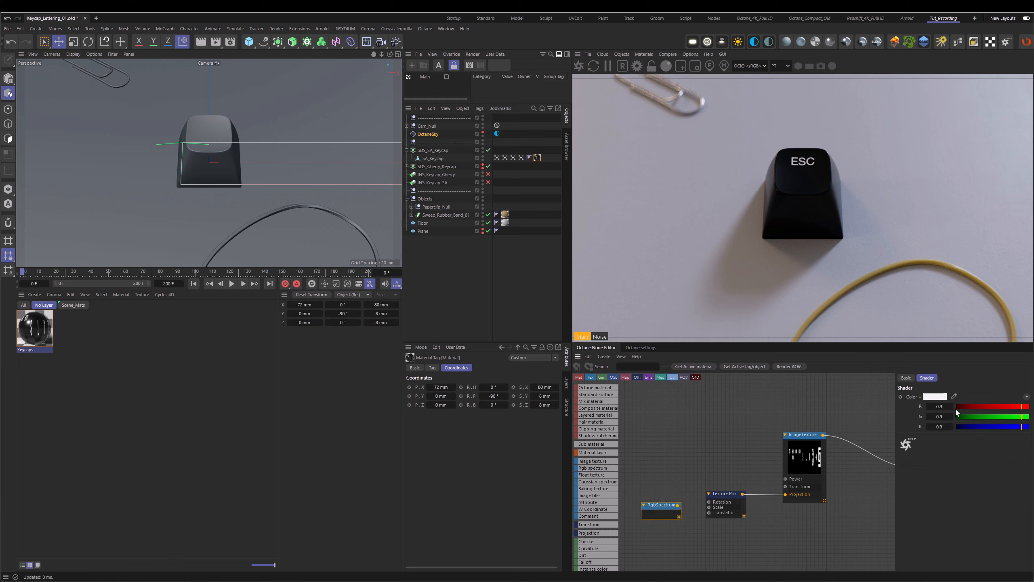
left_click(940, 406)
type("0")
key("Tab")
type("0")
key("Tab")
type("0")
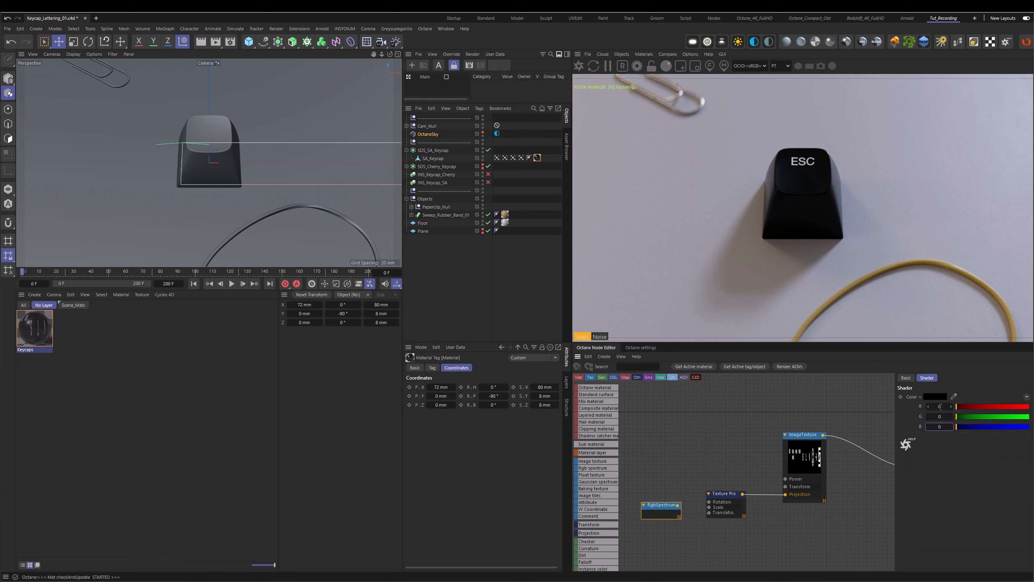
Step: Connect the RgbSpectrum node to the Texture Projection's Translation input and set Translation range.y to 1
mouse_move(678, 504)
left_mouse_down()
mouse_move(711, 514)
mouse_move(680, 516)
left_mouse_up()
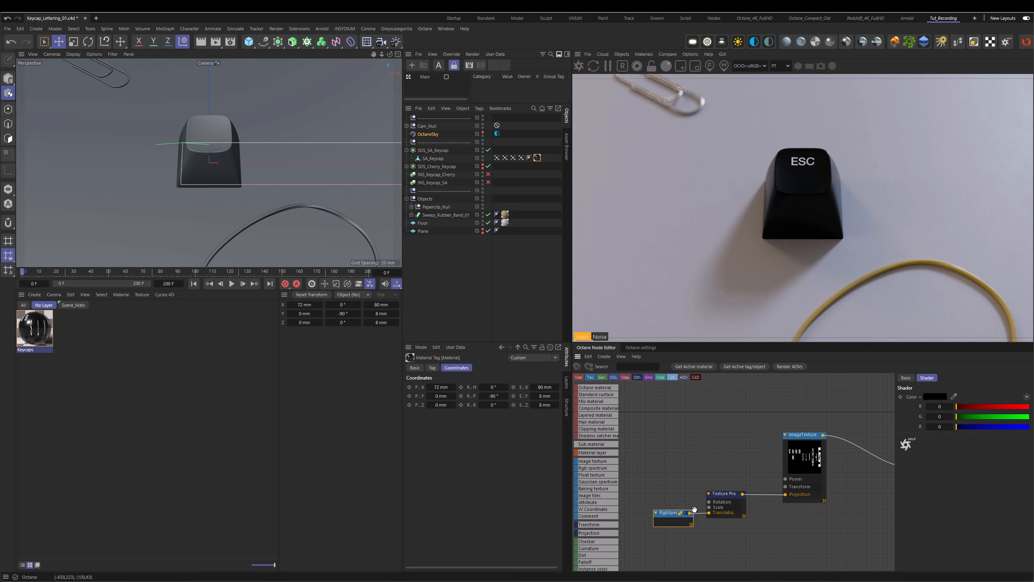
left_click(729, 494)
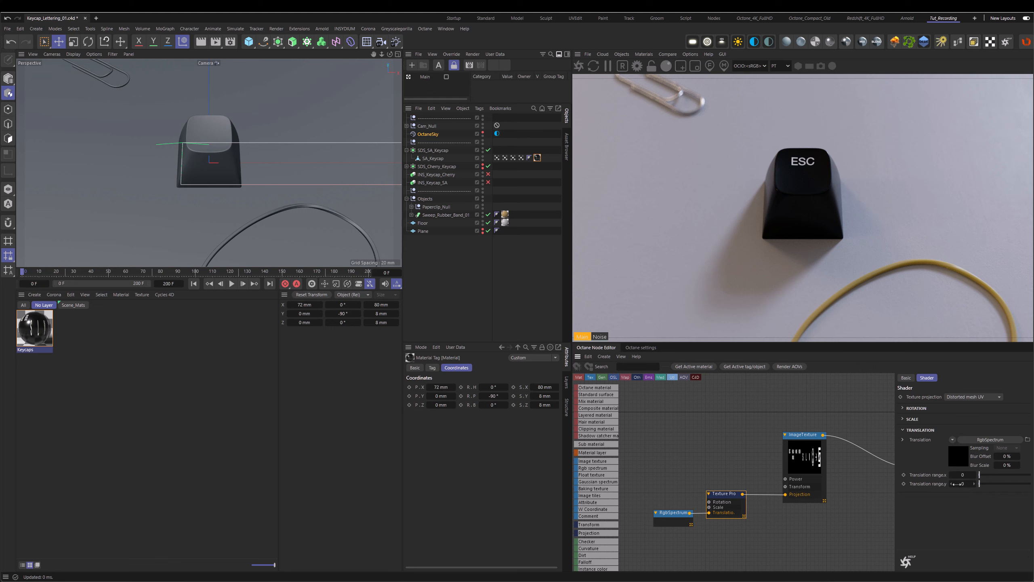
type("1.")
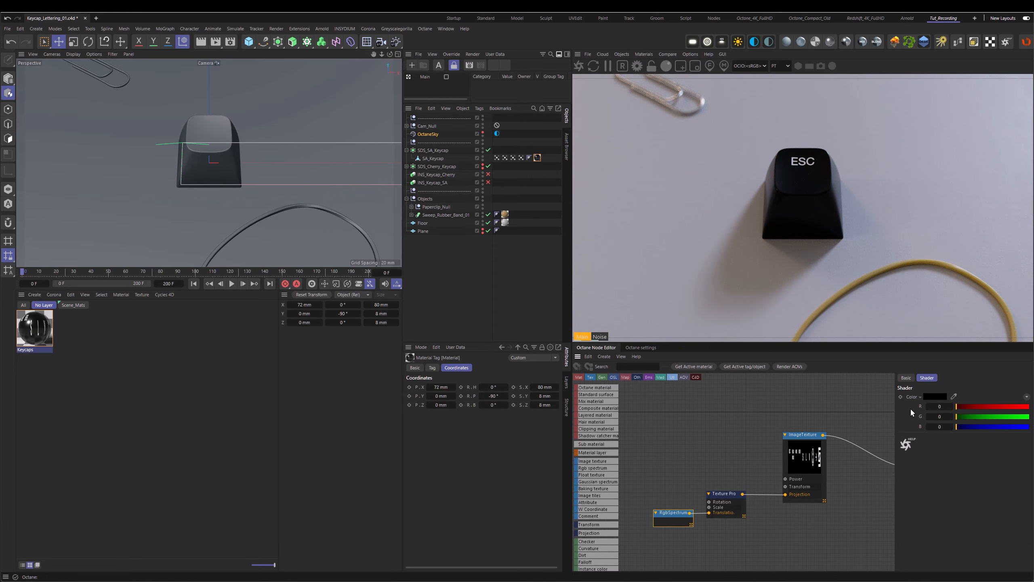
left_click_drag(963, 407, 963, 428)
left_click(721, 493)
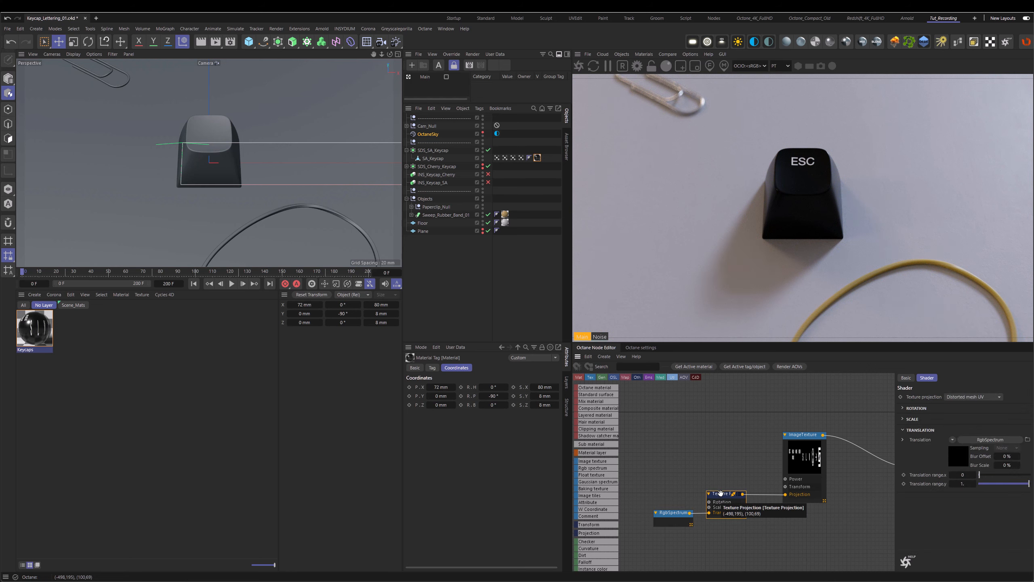
left_click(664, 519)
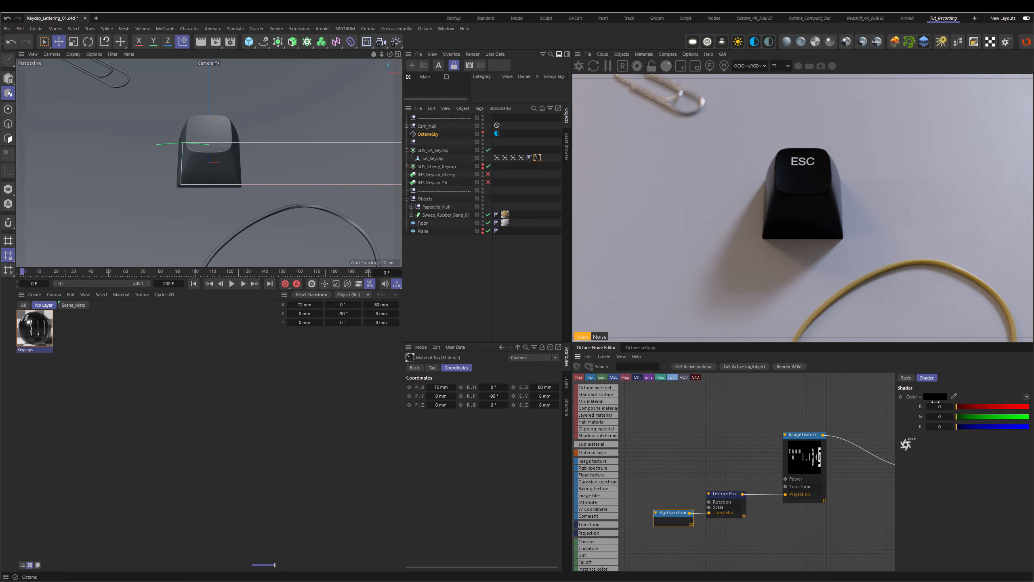
Step: Raise the RgbSpectrum's red value to 1 and set the Texture Projection's Translation range.y to 2
left_click_drag(958, 406, 1014, 416)
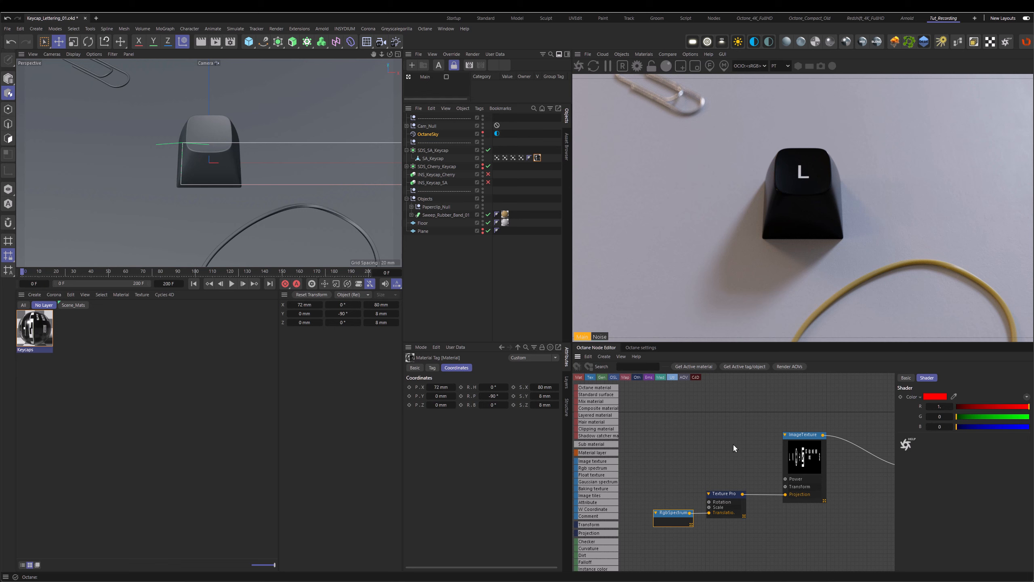
left_click(721, 497)
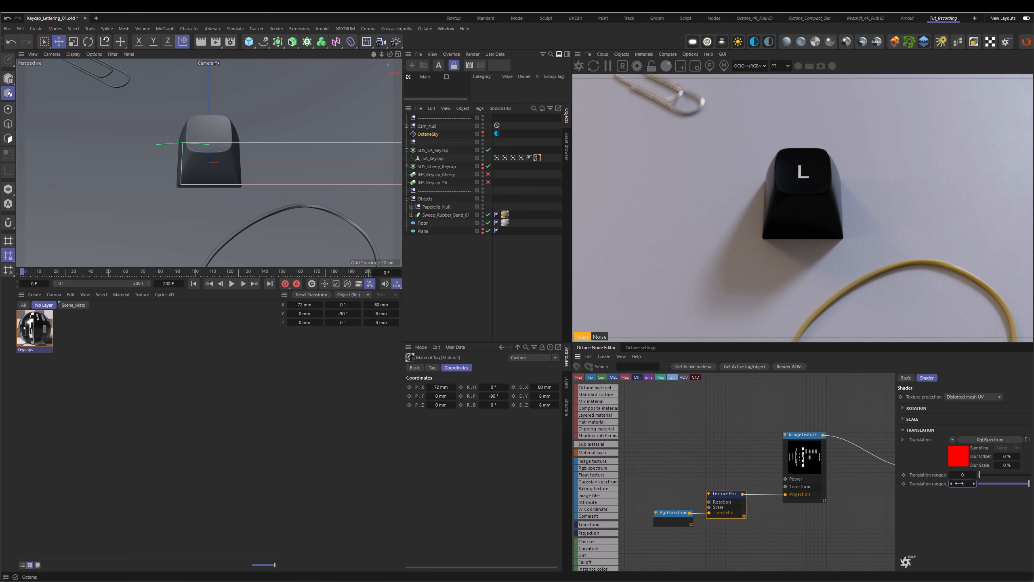
type("2")
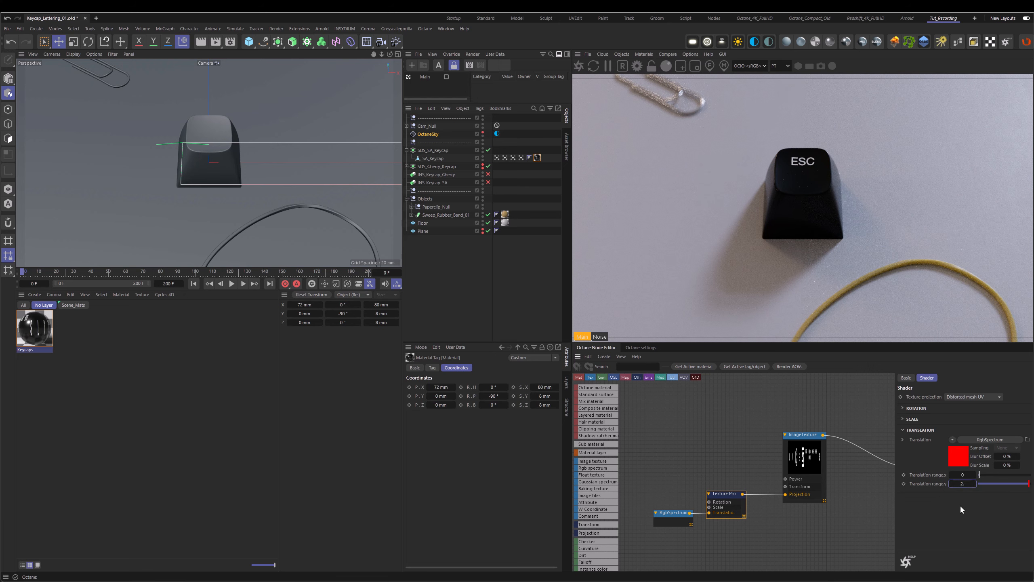
type(".")
key("Return")
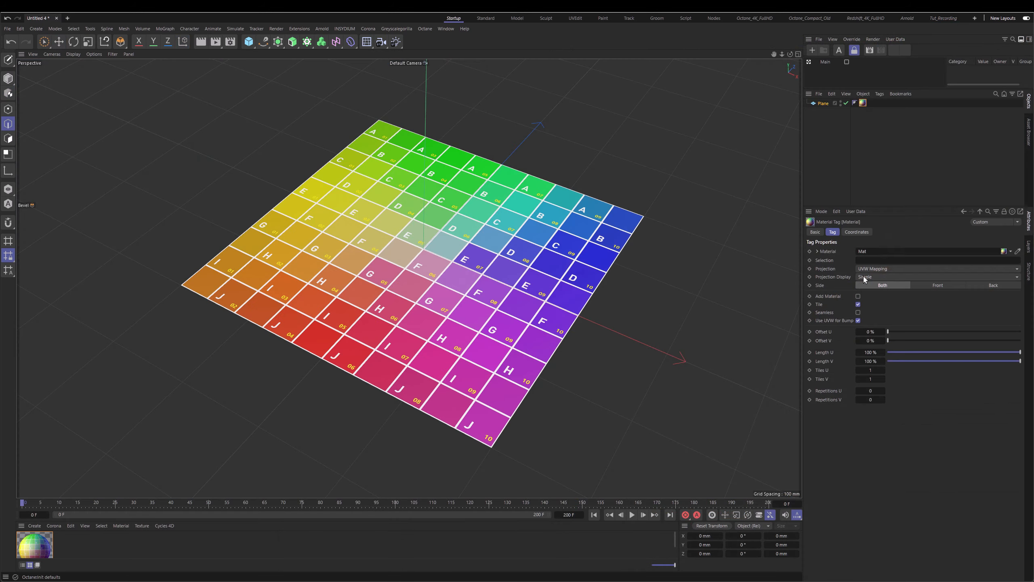
Step: In the UV-grid plane scene, check the material tag's UVW Mapping projection and try a texture offset of 100%
left_click(890, 269)
left_click(890, 269)
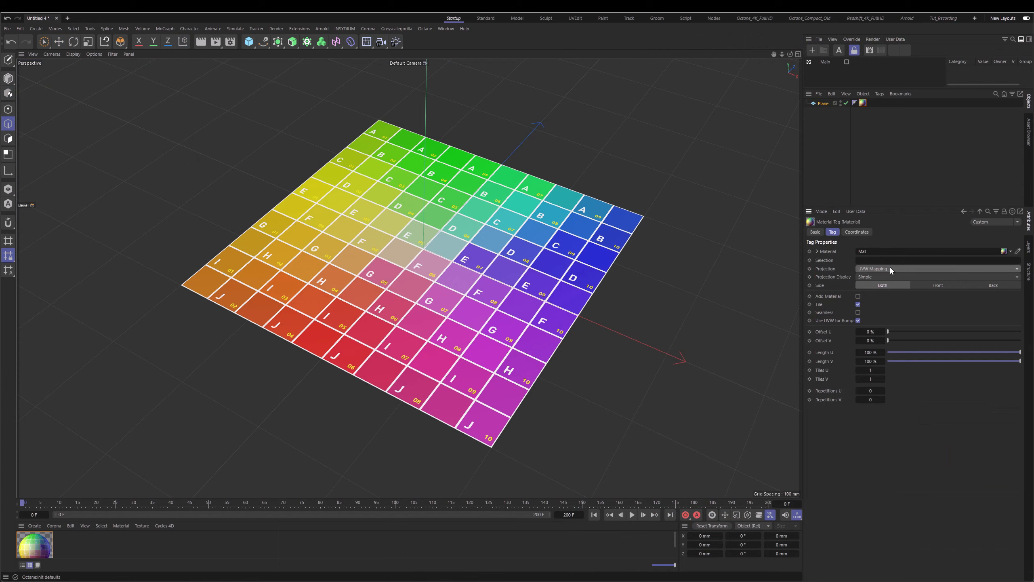
left_click_drag(889, 332, 856, 342)
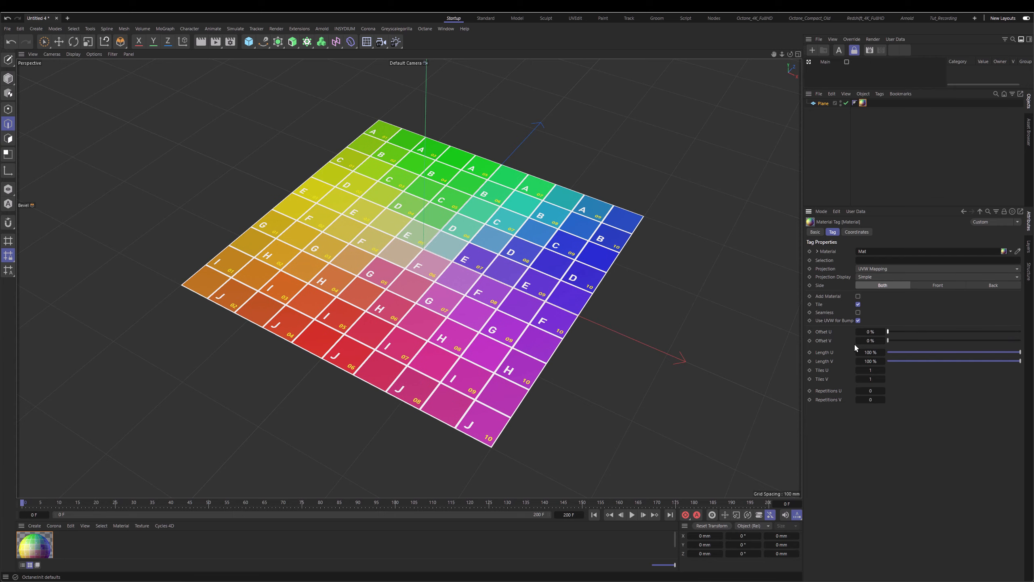
type("100")
key("Return")
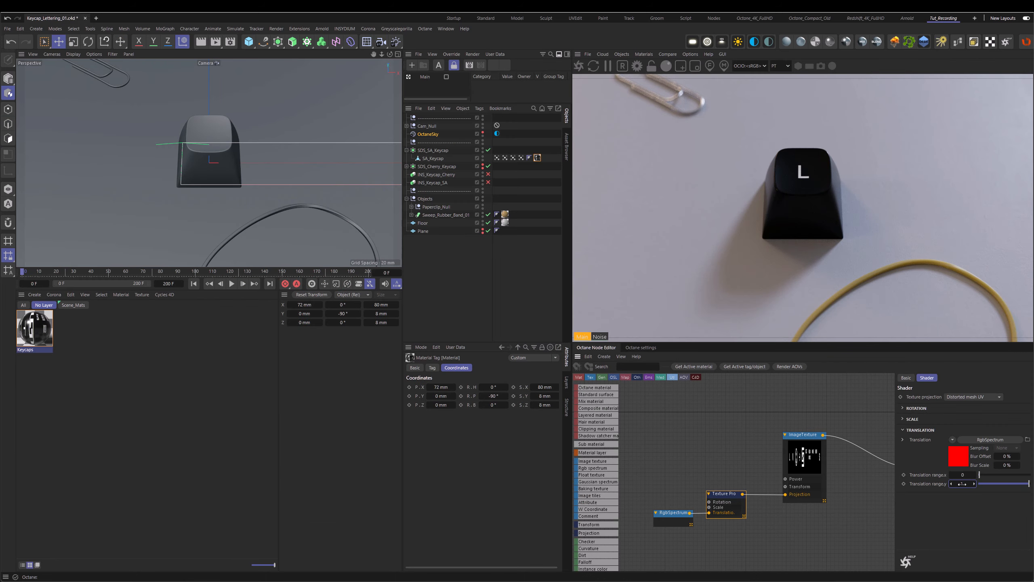
Step: In the keycap scene, set the Texture Projection's Translation range.y to 2 and the RgbSpectrum's red value to 0.1
scroll(963, 483, "up", 1)
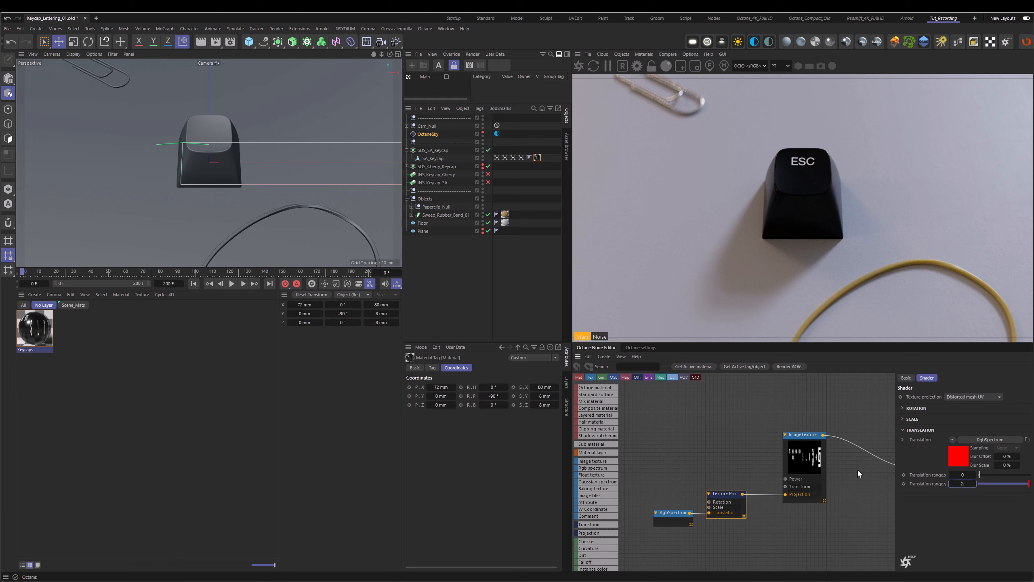
left_click(683, 520)
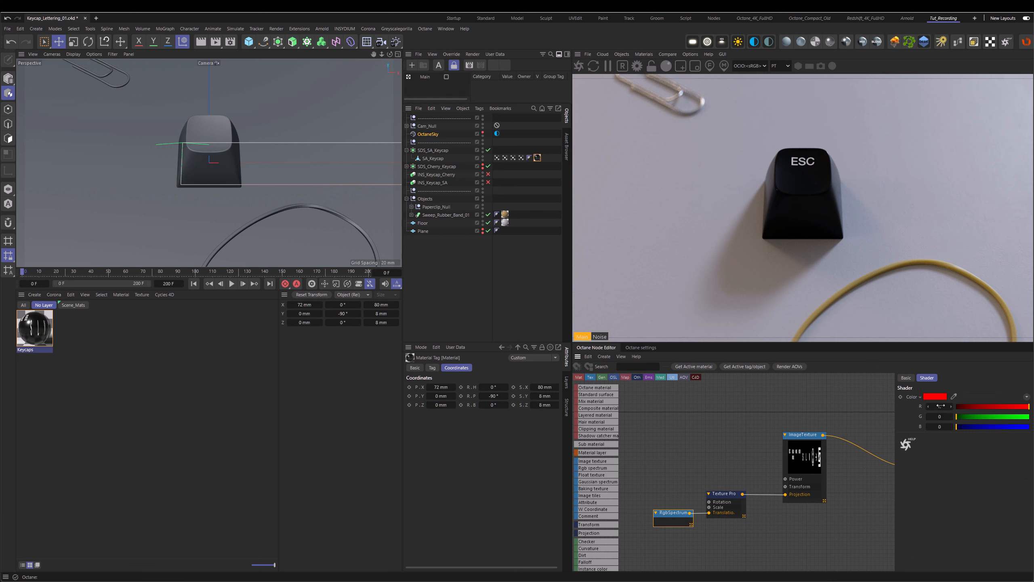
left_click_drag(962, 408, 941, 408)
mouse_move(957, 420)
left_mouse_down()
mouse_move(1005, 418)
mouse_move(952, 420)
left_mouse_up()
key("ctrl+s")
type("0.1")
key("Return")
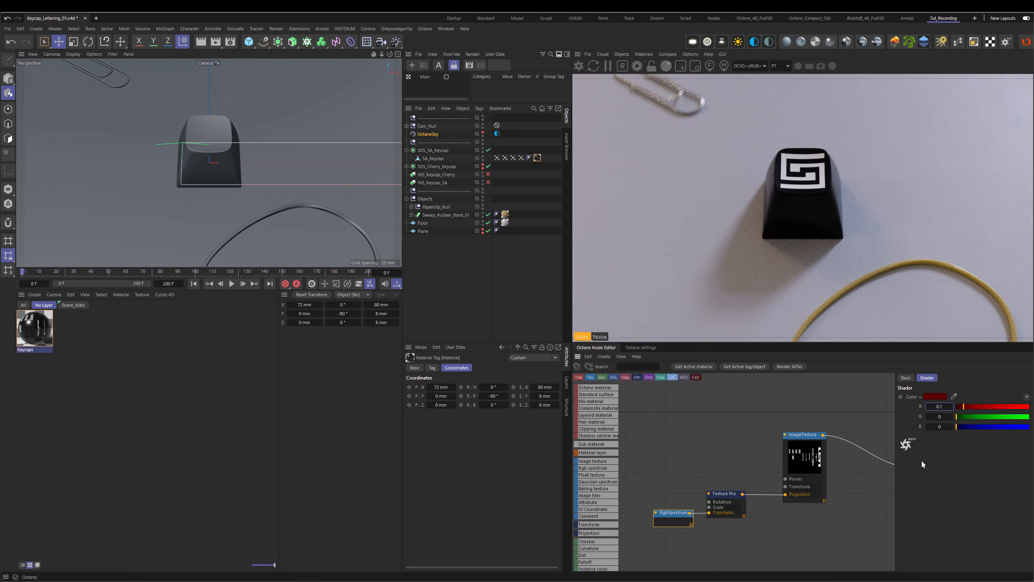
Step: Cycle the keycap legend by setting the RgbSpectrum's red value to 0.2, 0.3 and 0.4 in turn
double_click(939, 409)
type("0.2")
key("Return")
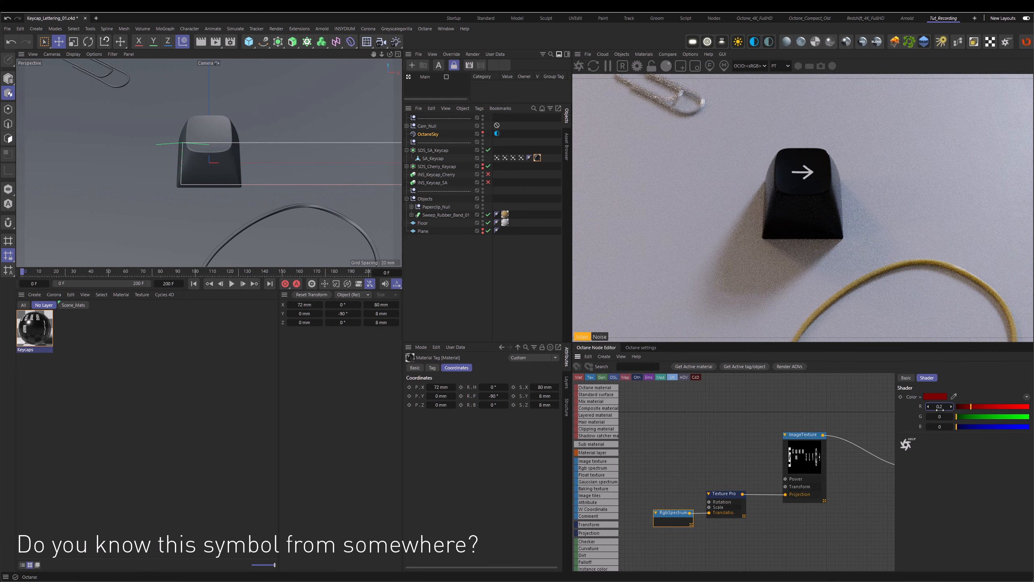
type("0.3")
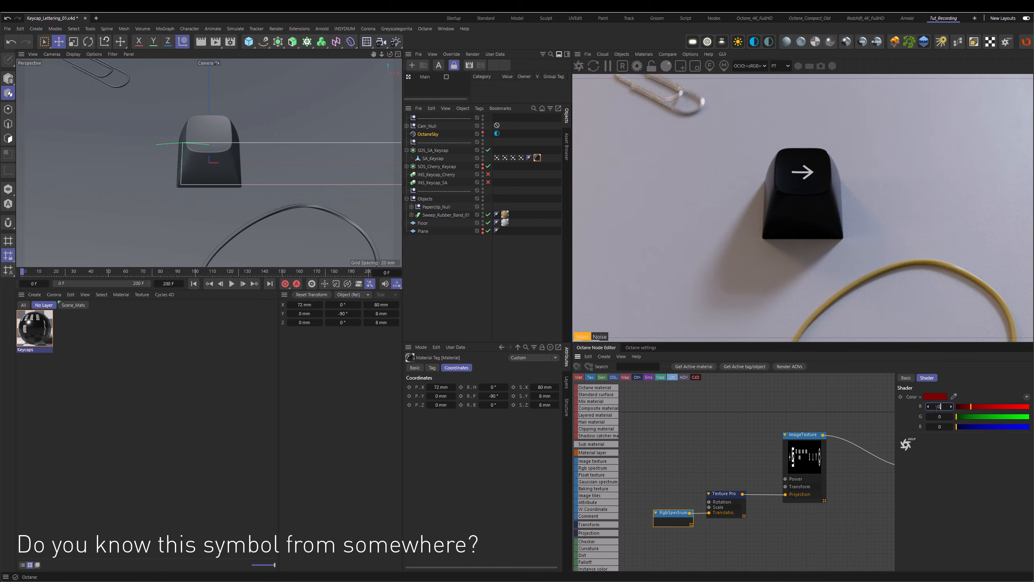
key("Return")
type("0.4")
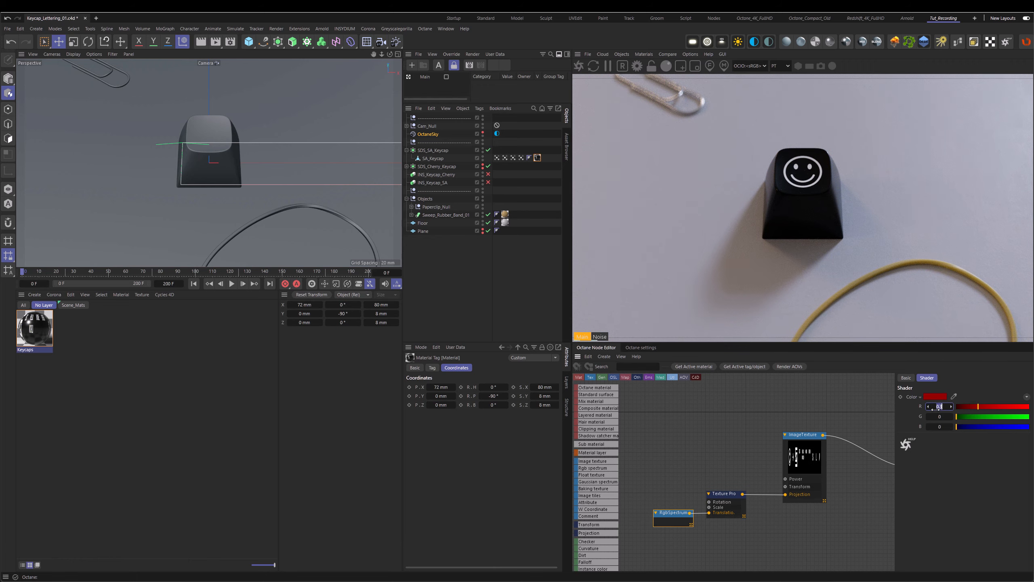
key("Return")
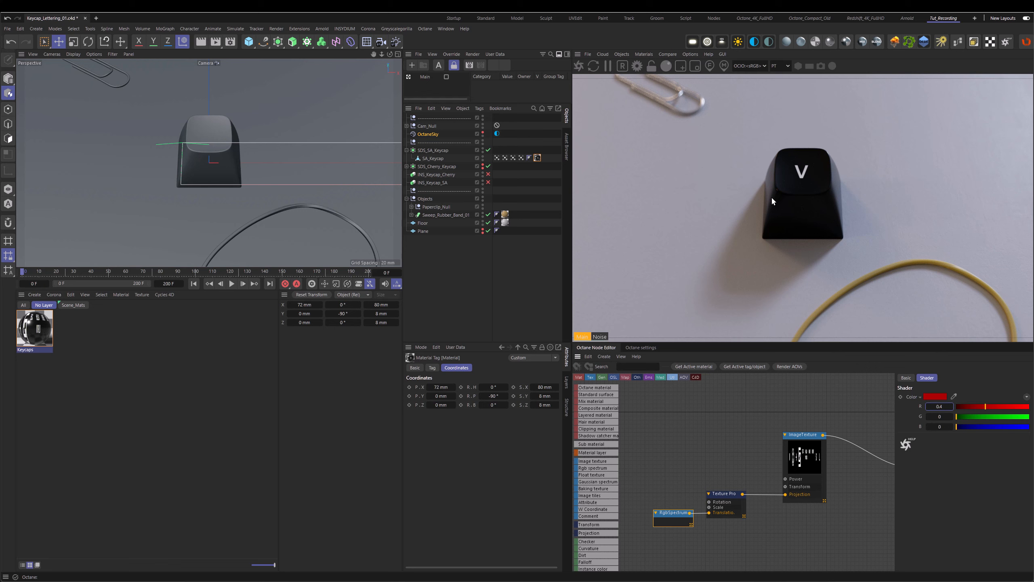
Step: Set the Texture Projection's Translation range.y to -2 and reset the RgbSpectrum's red value to 0
left_click(726, 496)
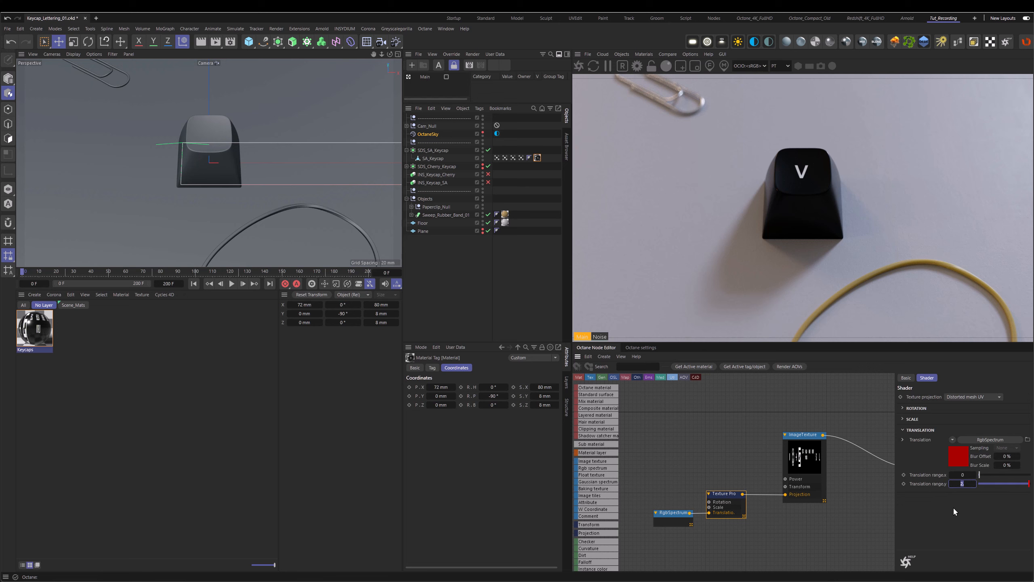
type("-2.")
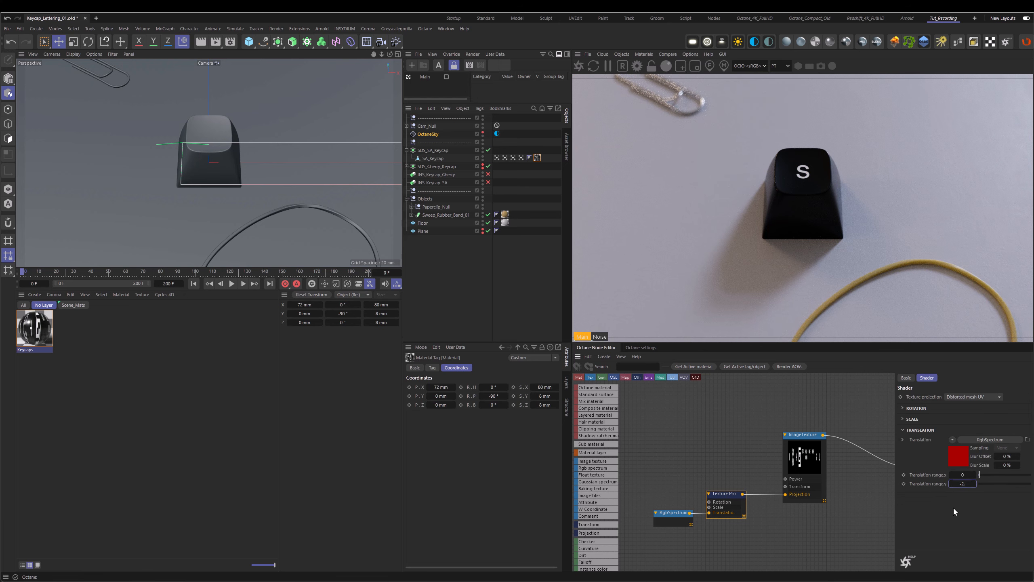
left_click(667, 519)
left_click(939, 406)
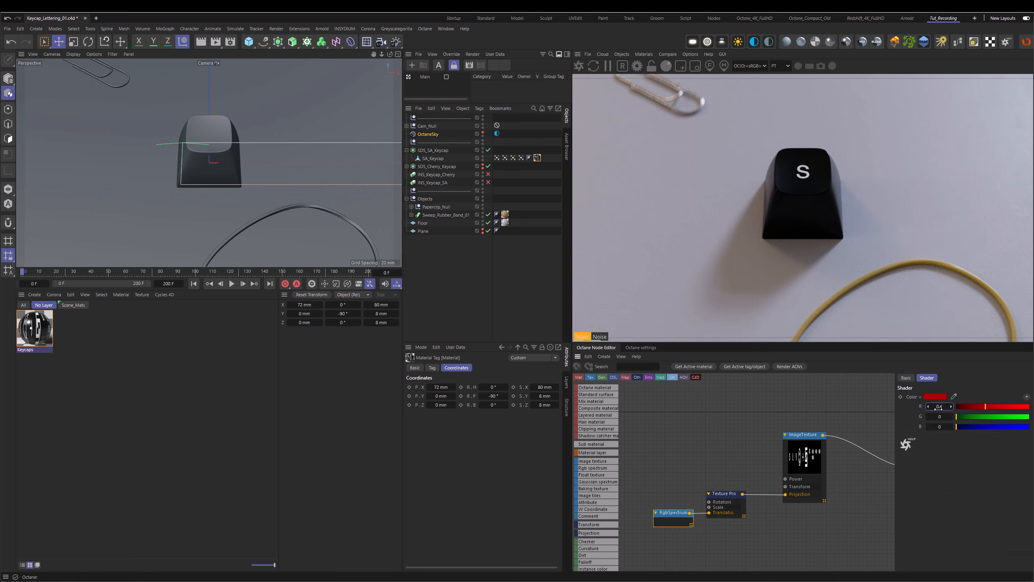
type("0")
key("Return")
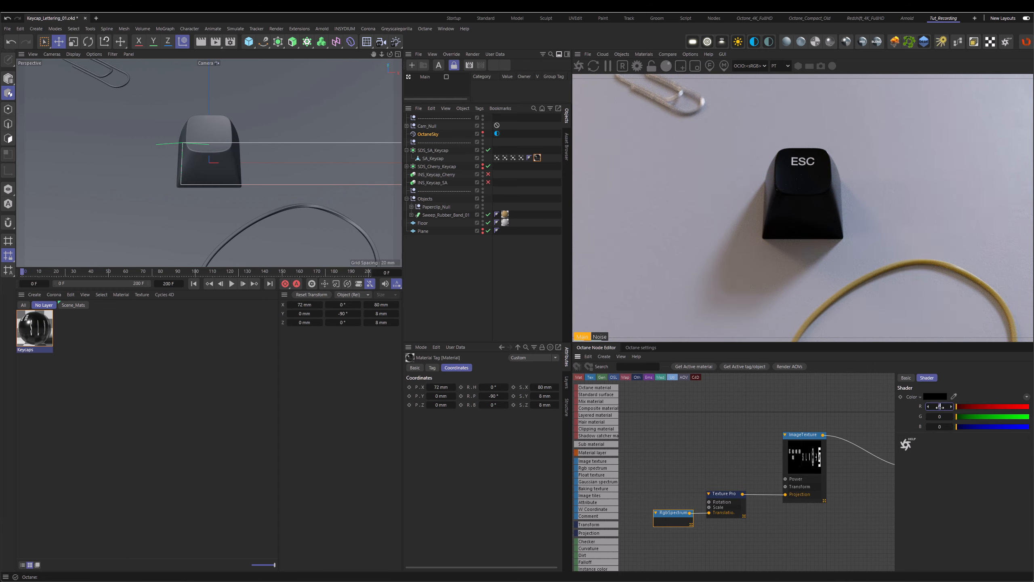
Step: Advance the legend by setting the RgbSpectrum's red value to 0.1 and then 0.2
type(".1")
key("Return")
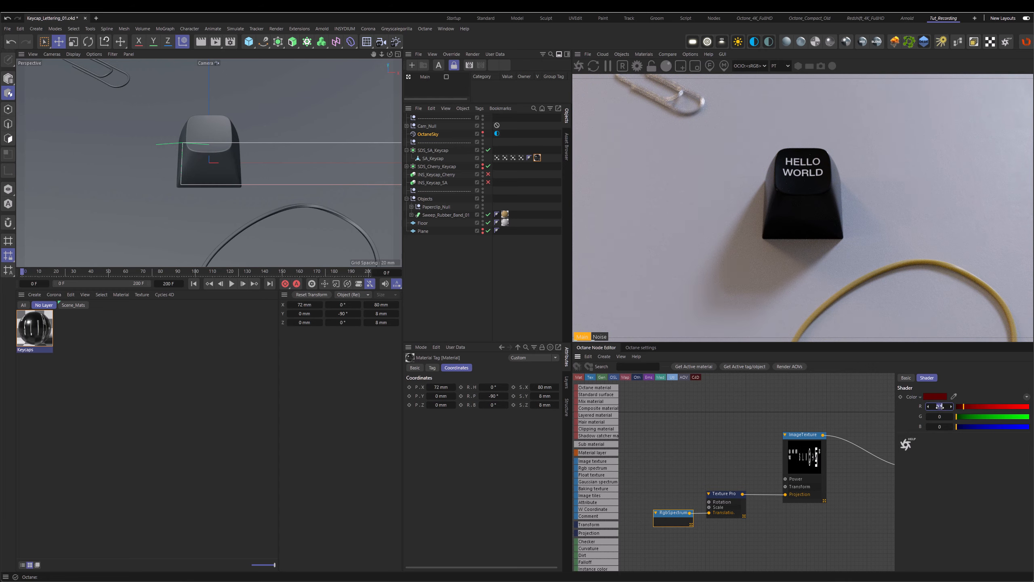
type(".2")
key("Return")
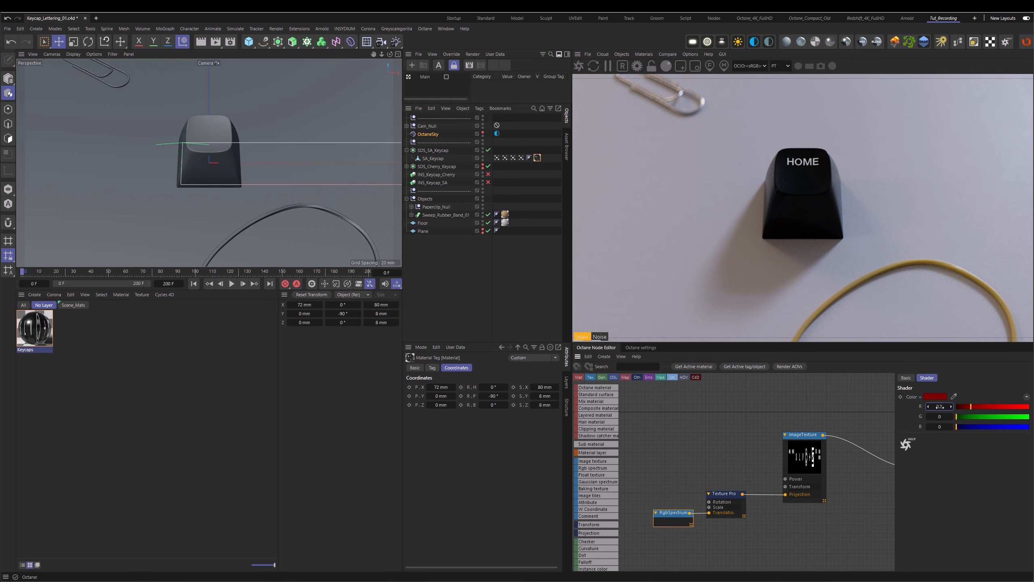
key("alt+Tab")
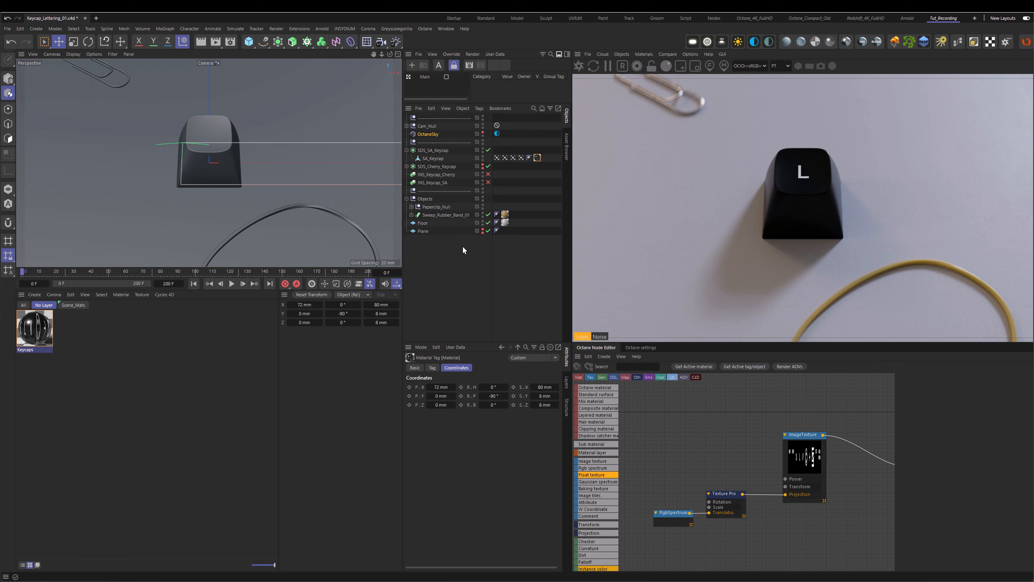
Step: Add an Octane ObjectTag to the SA_Keycap object
right_click(442, 160)
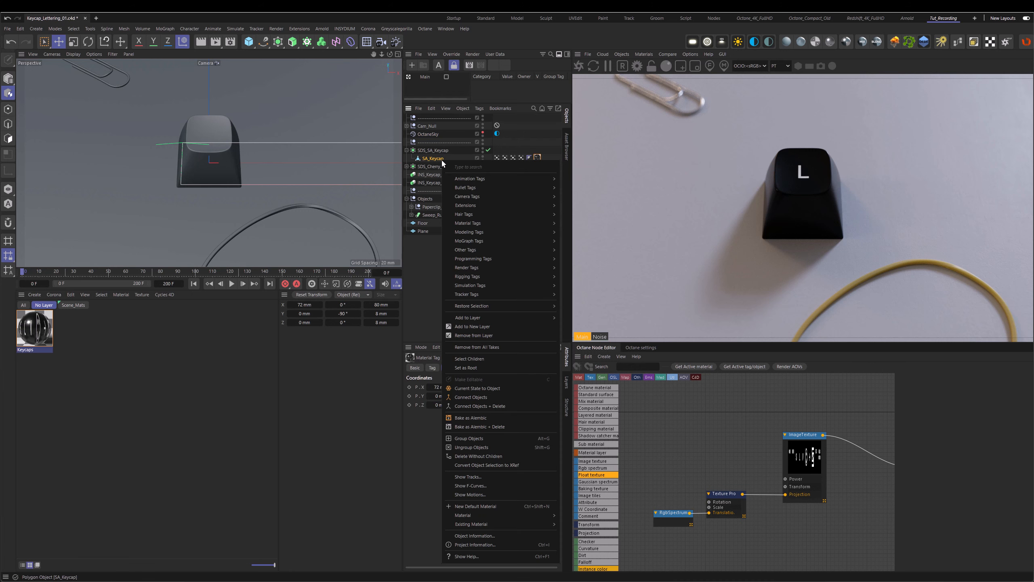
mouse_move(491, 204)
mouse_move(591, 207)
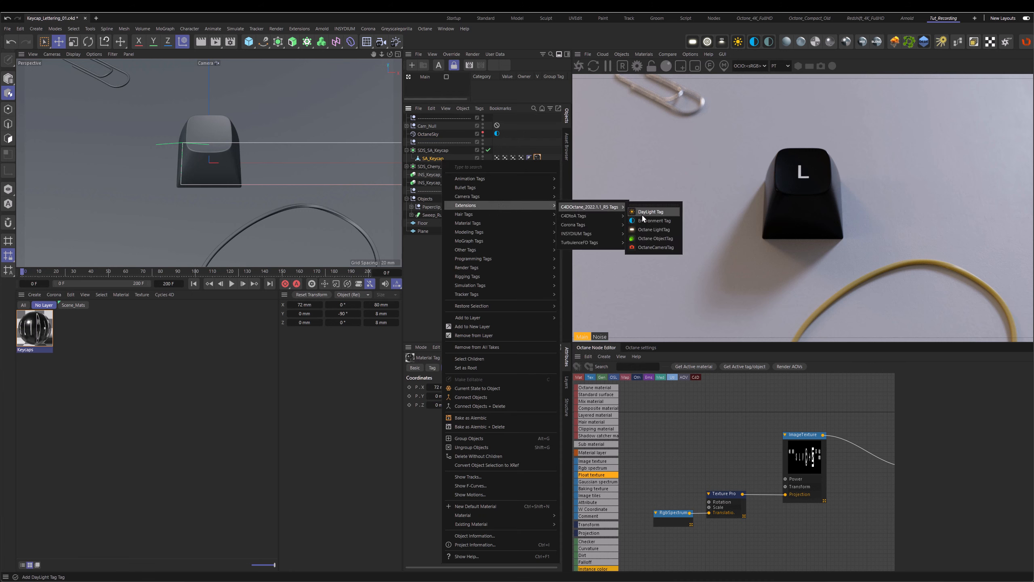
left_click(660, 239)
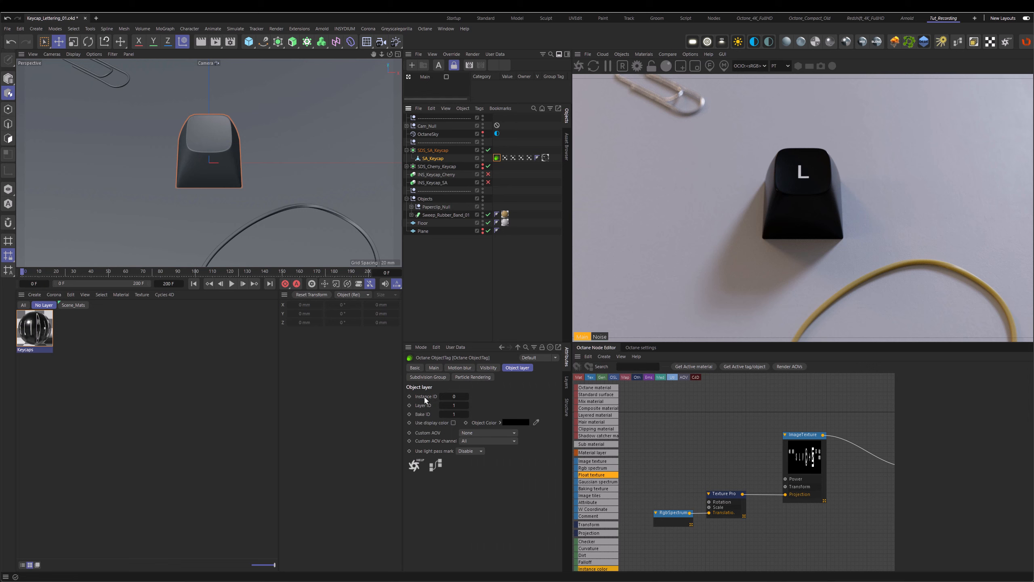
Step: Add an Instance range node with Maximum ID 10 and place it above the ImageTexture node
left_click(672, 424)
key("c")
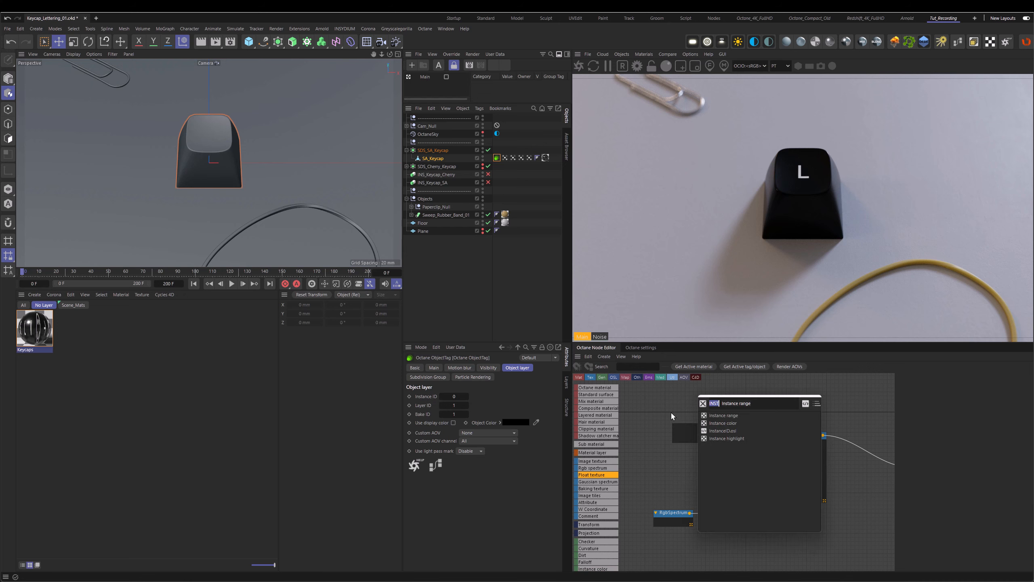
left_click(715, 417)
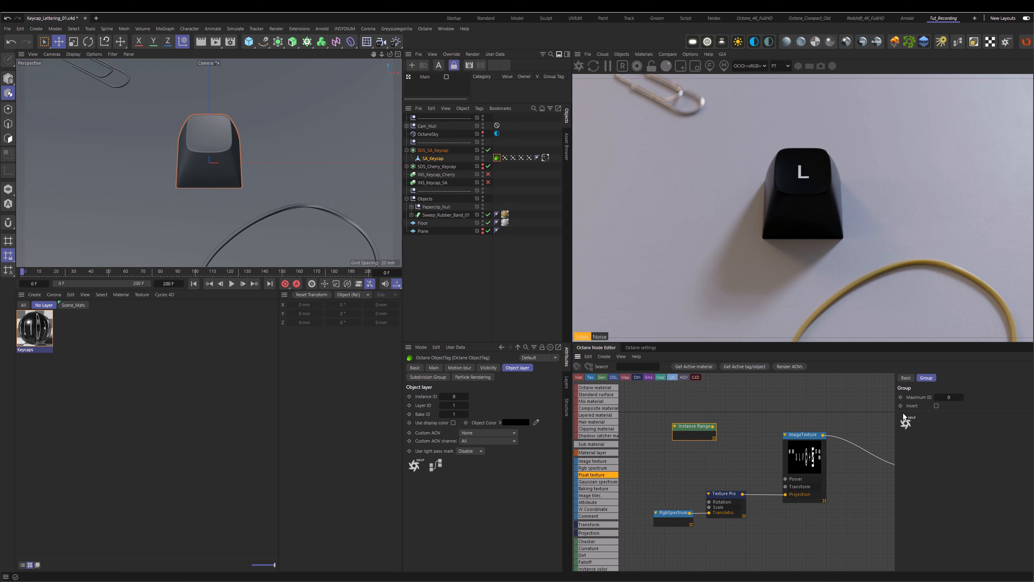
left_click(949, 397)
left_click_drag(686, 435, 796, 419)
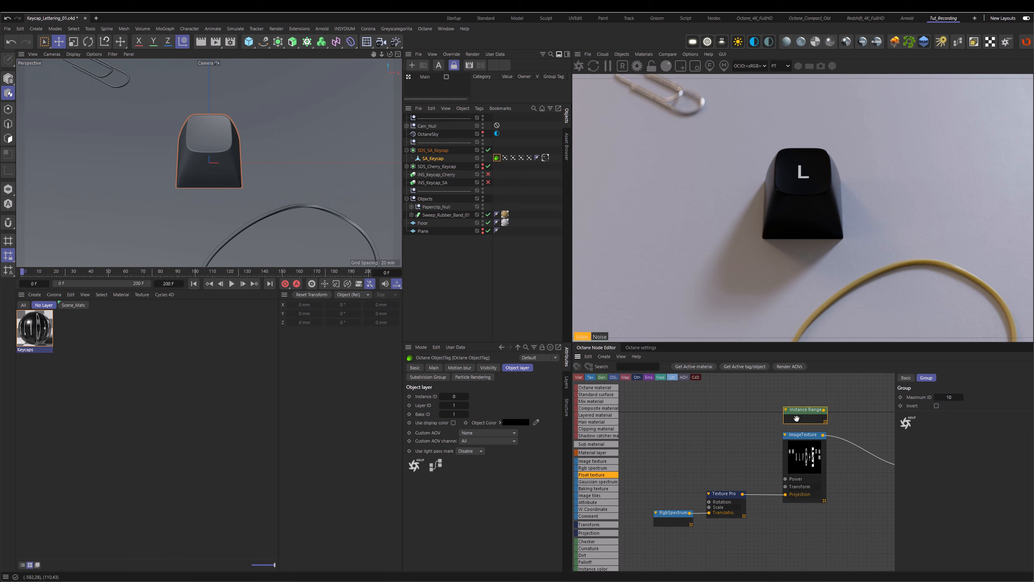
Step: Connect the Instance Range node to the Keycaps material's Diffuse input
middle_click_drag(831, 432, 707, 424)
left_click_drag(697, 402, 785, 458)
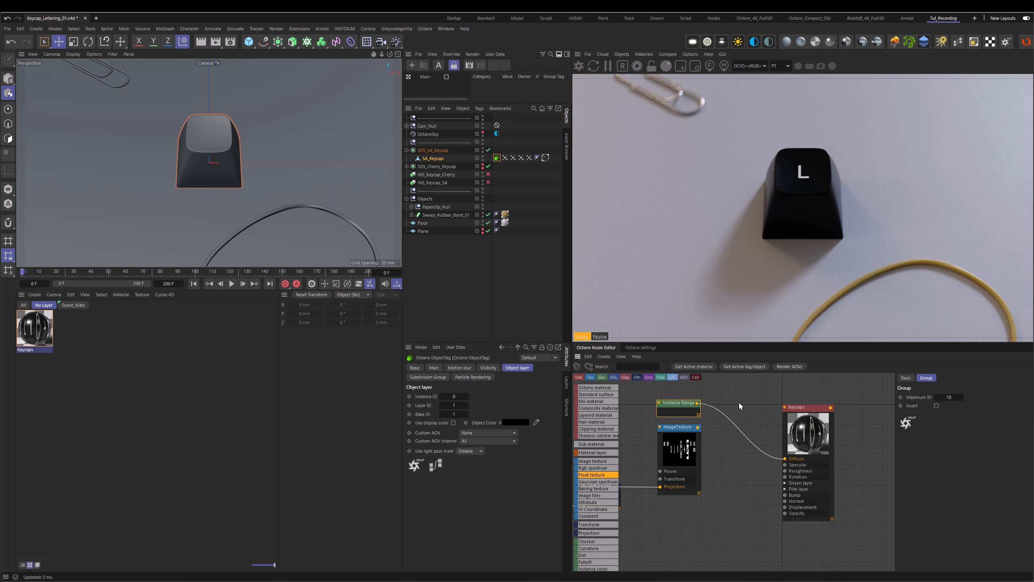
middle_click_drag(738, 403, 767, 429)
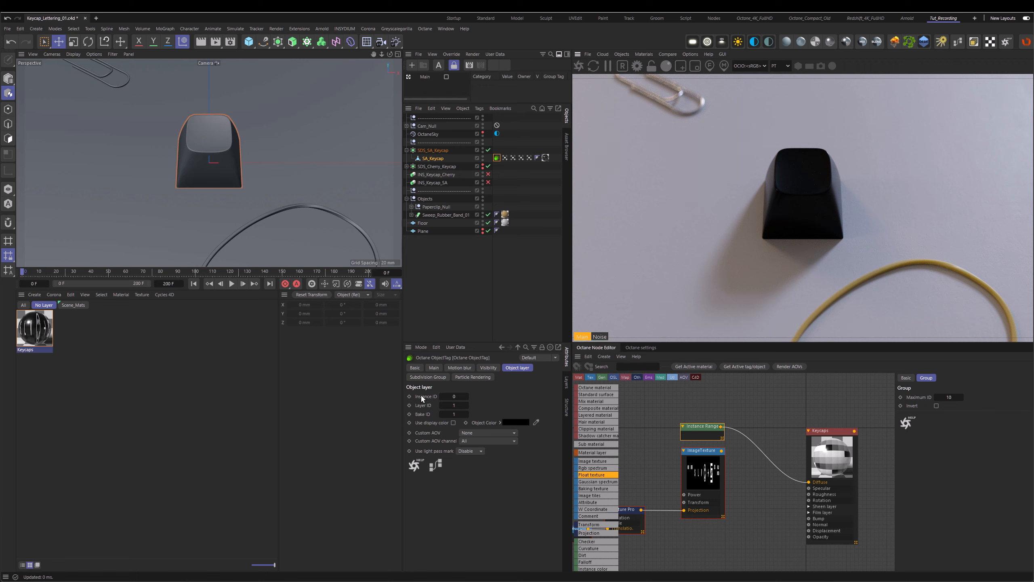
Step: Raise the Instance ID in the SA_Keycap's Octane ObjectTag one unit at a time to 7
left_click(467, 396)
left_click(467, 396)
left_click(467, 396)
left_click(467, 396)
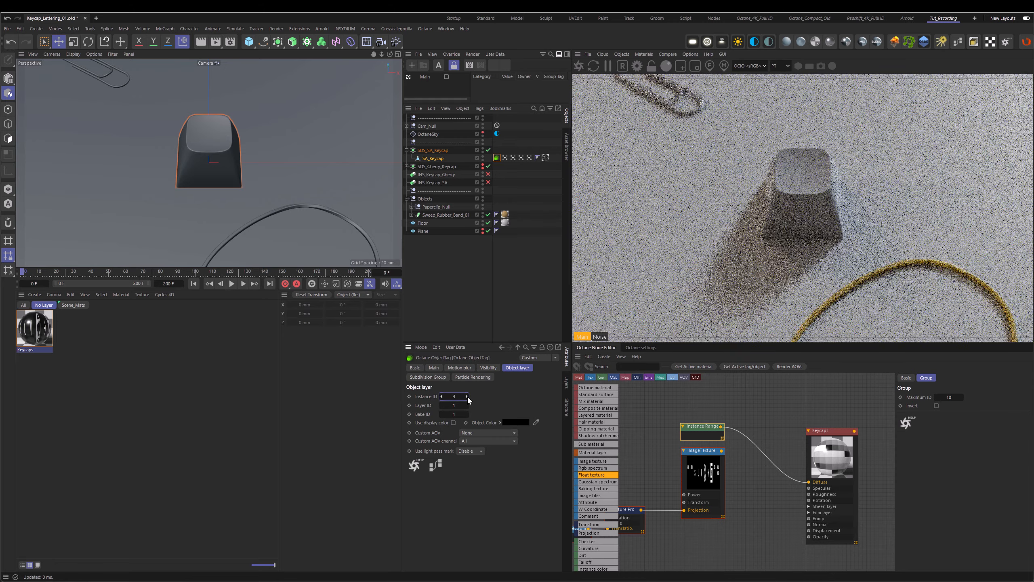
left_click(467, 396)
left_click(467, 396)
left_click(467, 396)
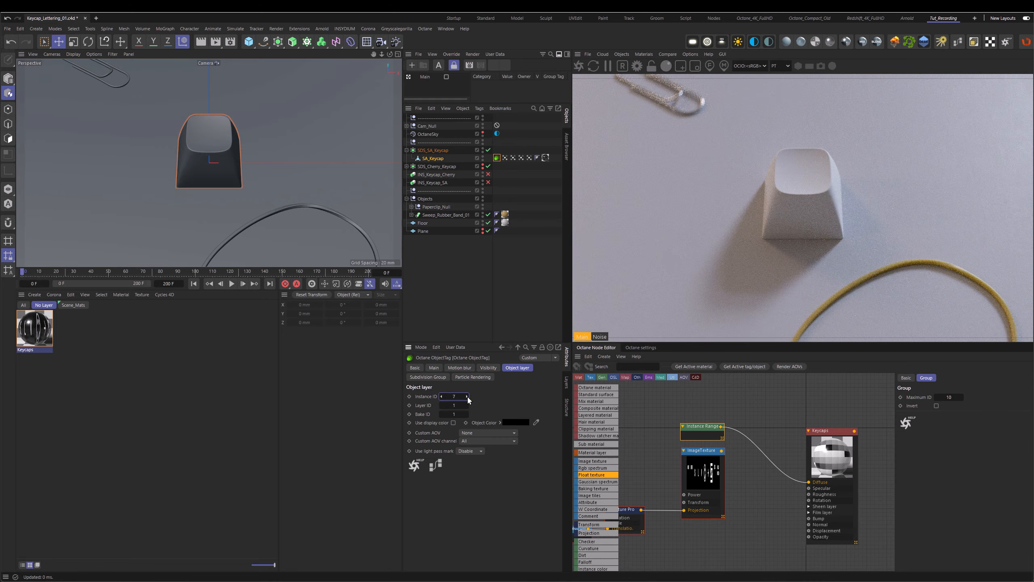
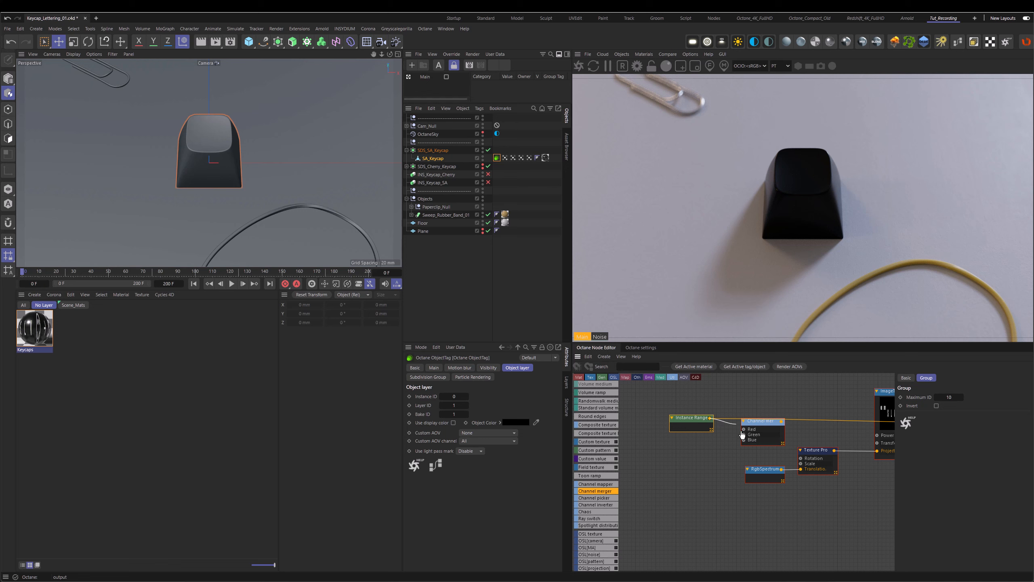
Step: Connect the Instance Range to the Channel merger's Red input and the merger's output to the Texture Projection's Translation input
middle_click_drag(759, 414, 671, 428)
left_click_drag(694, 435, 714, 483)
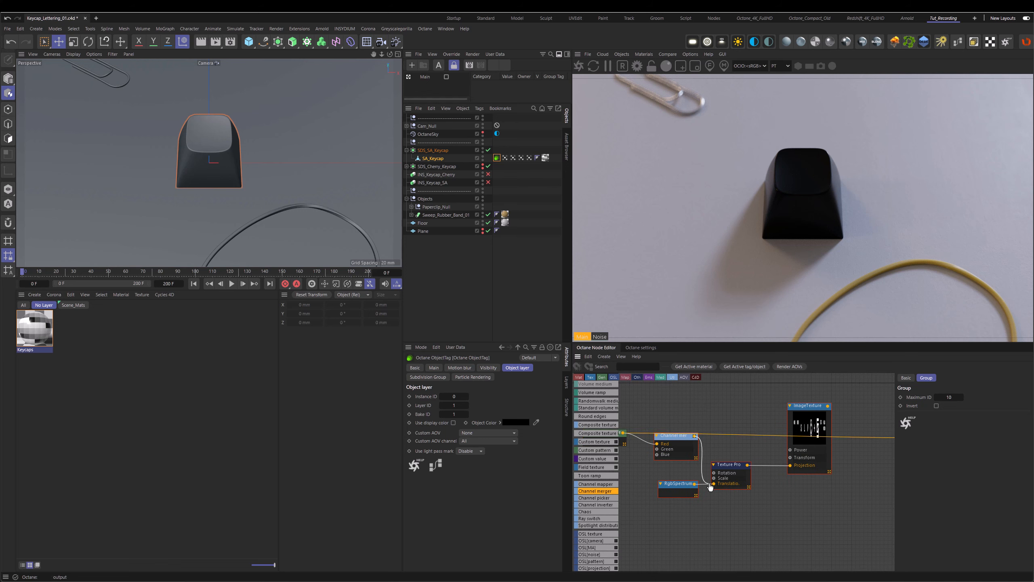
middle_click_drag(643, 482, 735, 492)
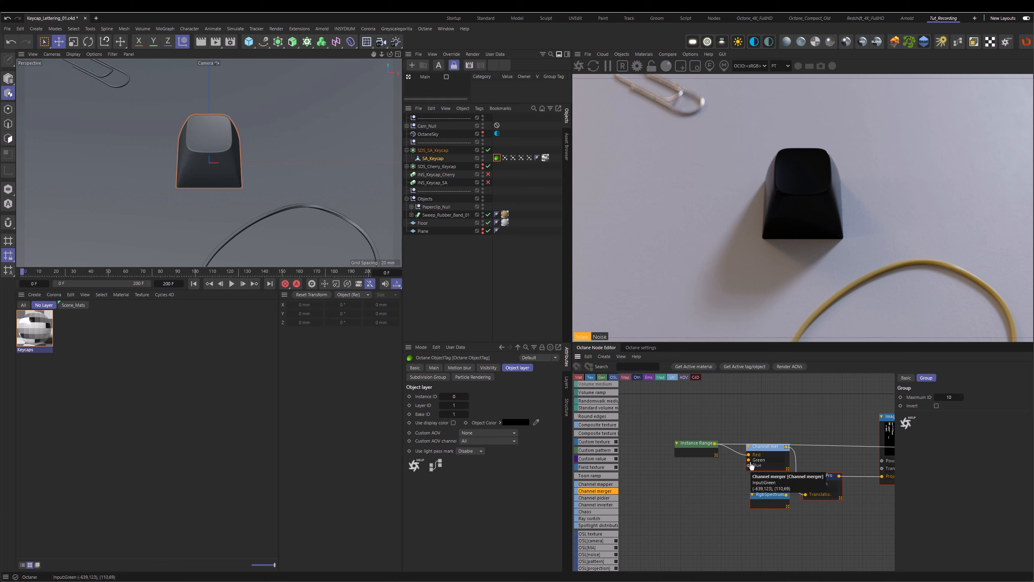
Step: Add a Float texture node set to 0 and connect it to the Channel merger's Green and Blue inputs
scroll(596, 471, "up", 10)
scroll(596, 470, "up", 3)
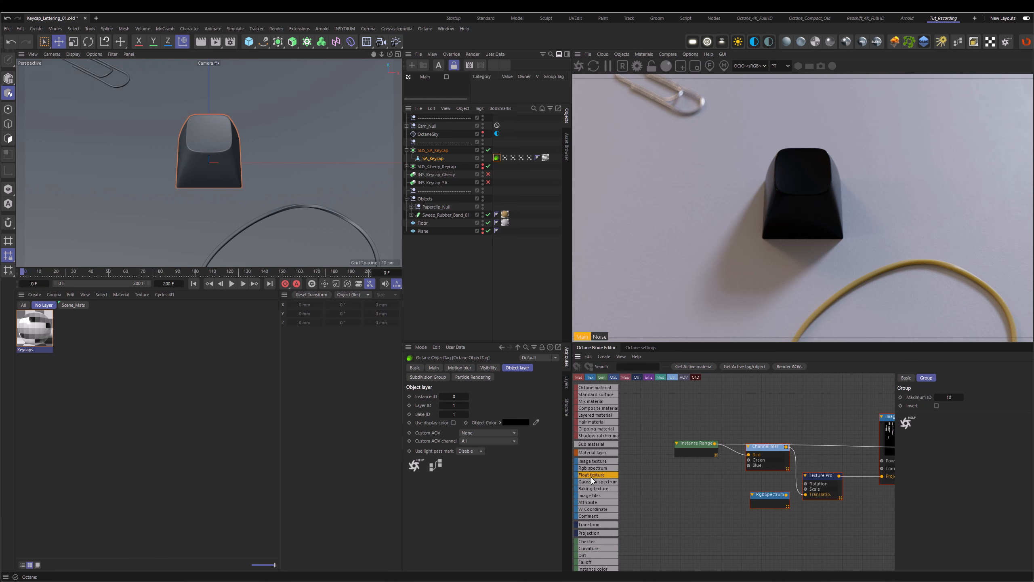
left_click_drag(592, 480, 669, 474)
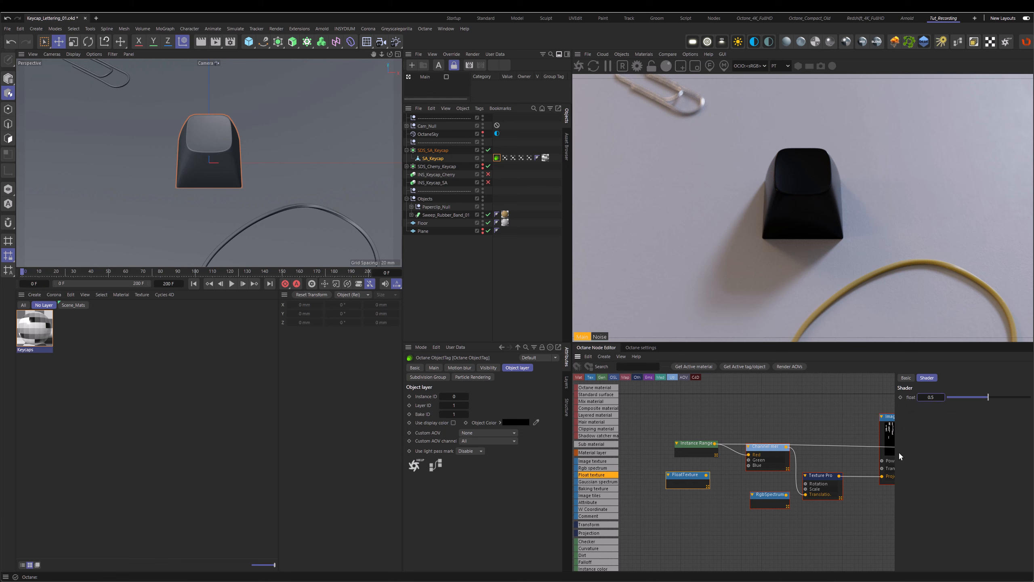
double_click(931, 396)
type("0")
key("Return")
left_click_drag(707, 475, 748, 459)
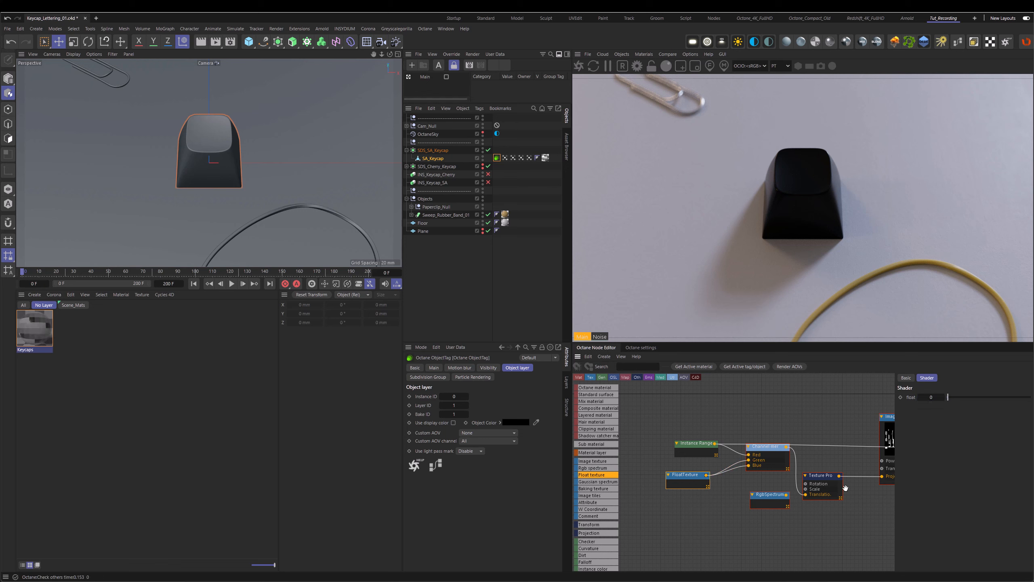
Step: Connect the ImageTexture node to the Keycaps material's Diffuse input
middle_click_drag(843, 473, 669, 494)
left_click_drag(752, 439, 838, 471)
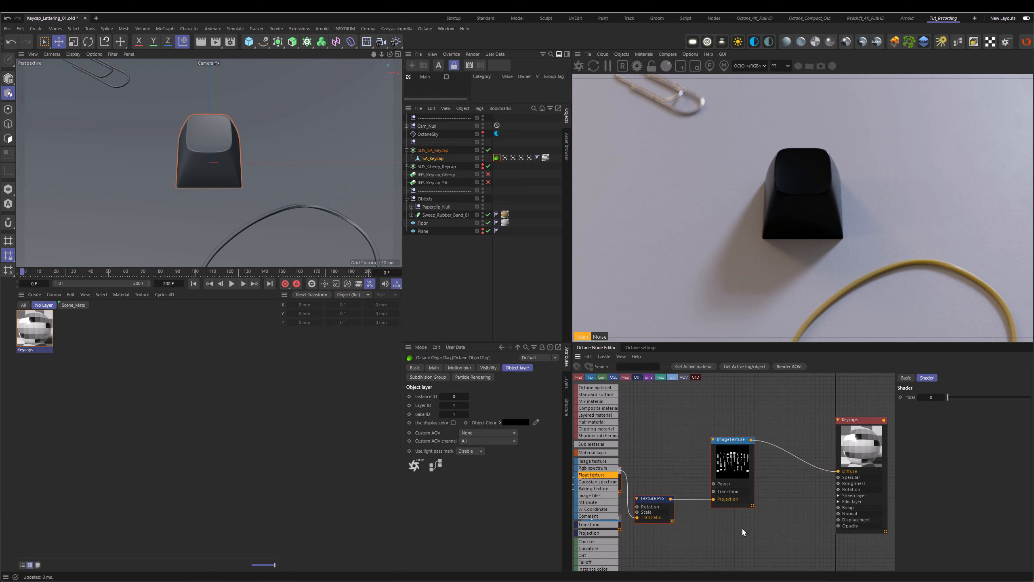
middle_click_drag(674, 516, 844, 494)
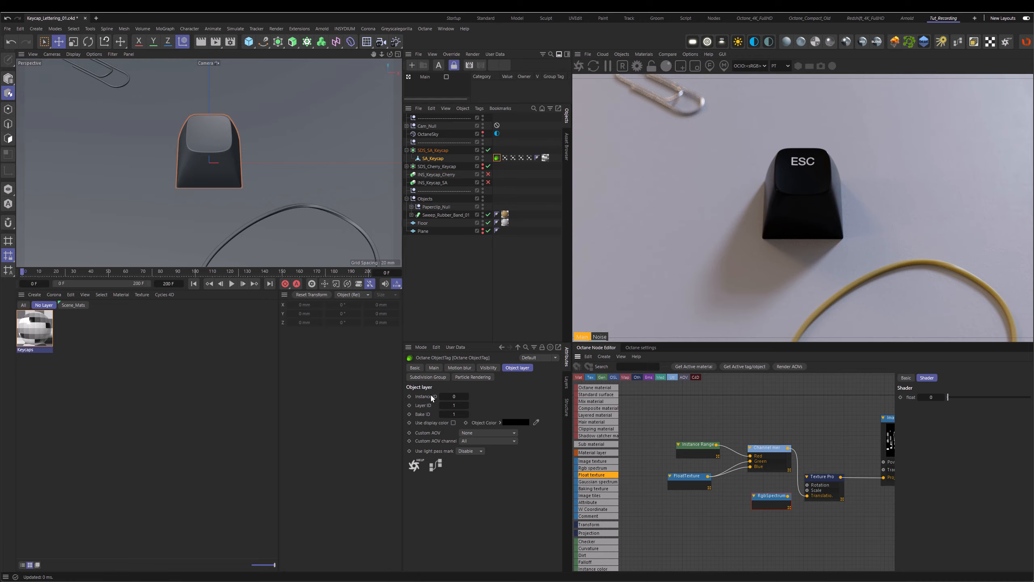
Step: Raise the Instance ID in the SA_Keycap's Octane ObjectTag one unit at a time to 9
left_click(467, 397)
left_click(467, 397)
left_click(467, 396)
left_click(467, 396)
left_click(467, 397)
left_click(467, 397)
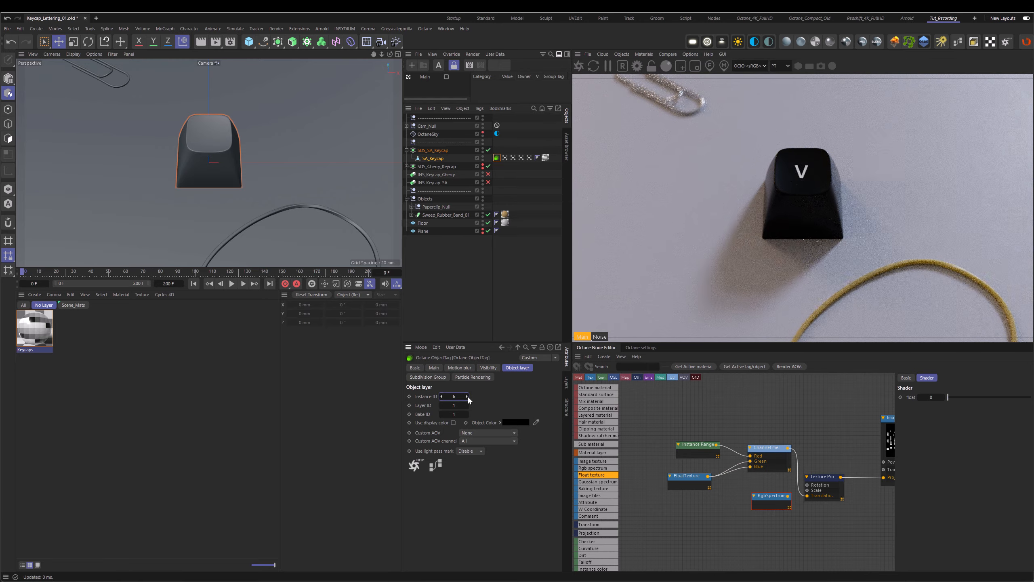
left_click(467, 396)
left_click(467, 397)
left_click(467, 396)
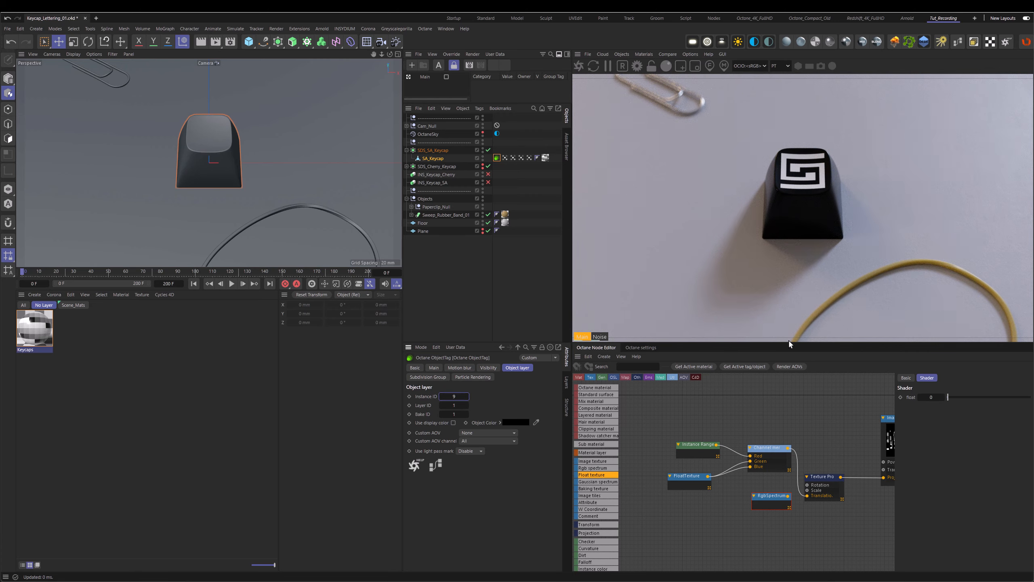
Step: Remove the unused RgbSpectrum node, tidy the mapping nodes and move the texture chain away from the Keycaps material to make room
left_click_drag(771, 449, 775, 496)
left_click_drag(692, 478, 724, 515)
left_click_drag(705, 447, 676, 505)
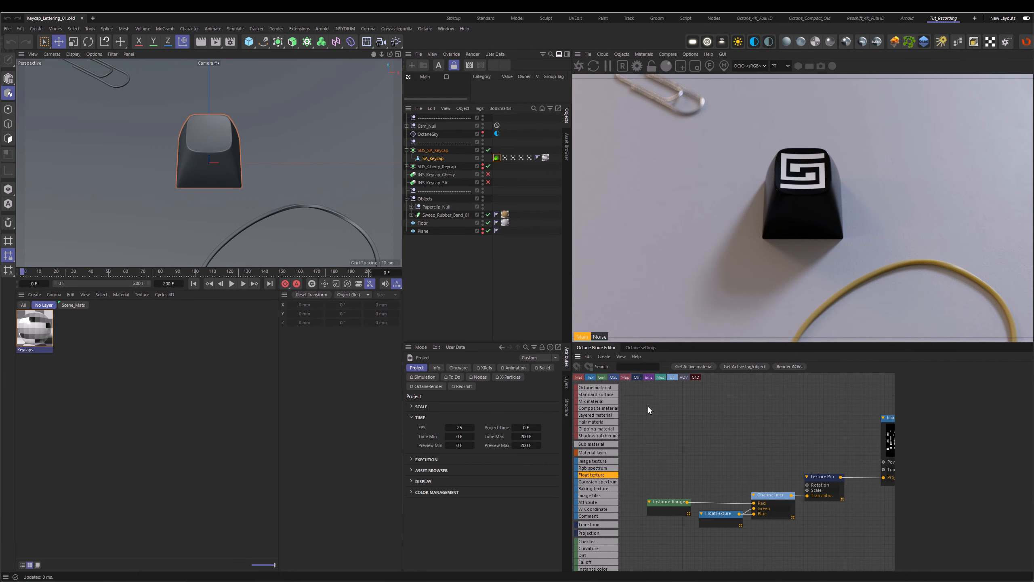
left_click_drag(649, 408, 889, 543)
left_click_drag(886, 442, 765, 474)
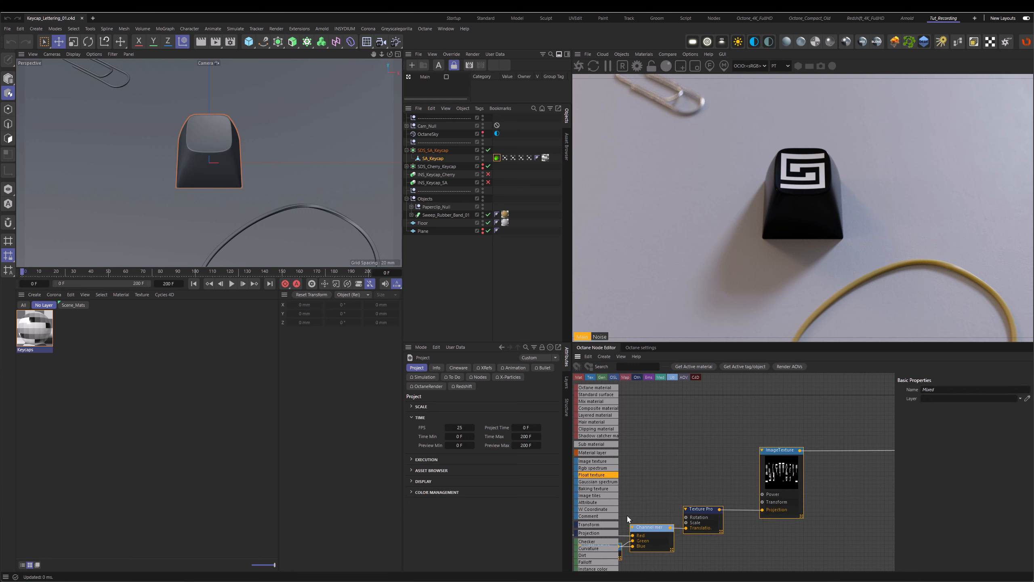
Step: Insert an Octane gradient between the ImageTexture and the material's Diffuse input, with its black knot at 30% V
scroll(597, 494, "down", 10)
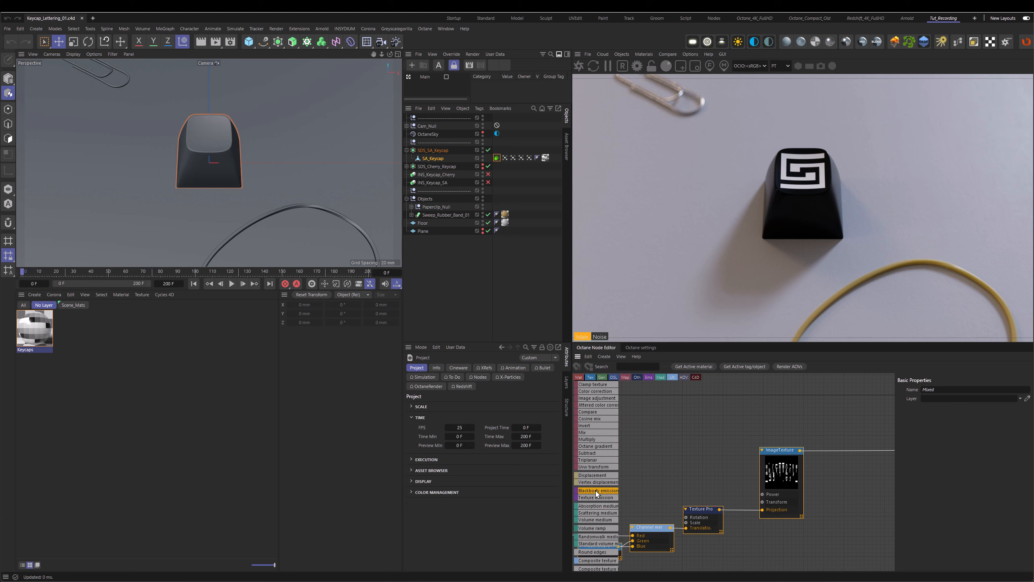
left_click_drag(861, 451, 830, 447)
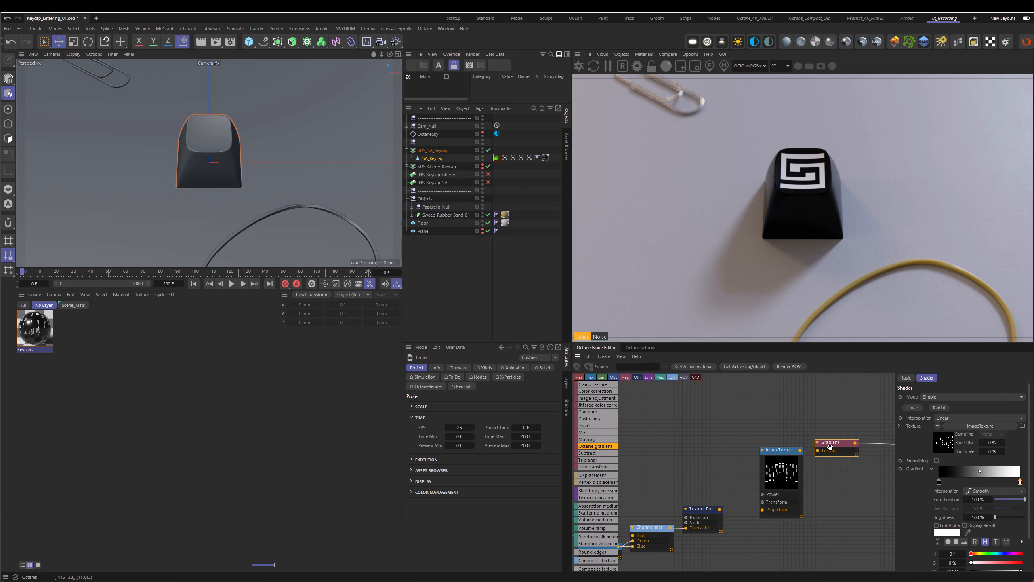
scroll(939, 444, "down", 3)
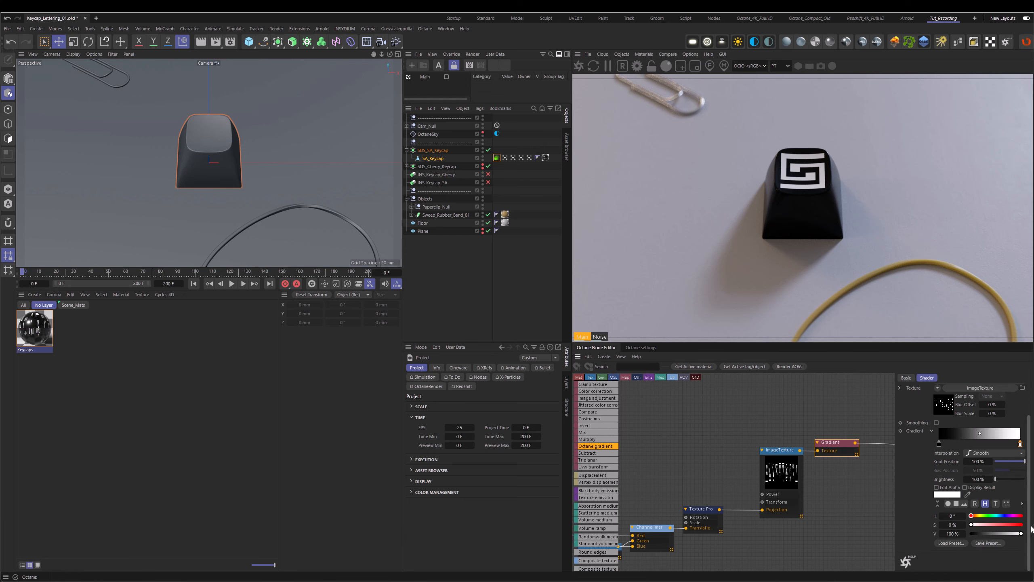
left_click(939, 443)
double_click(952, 533)
type("30")
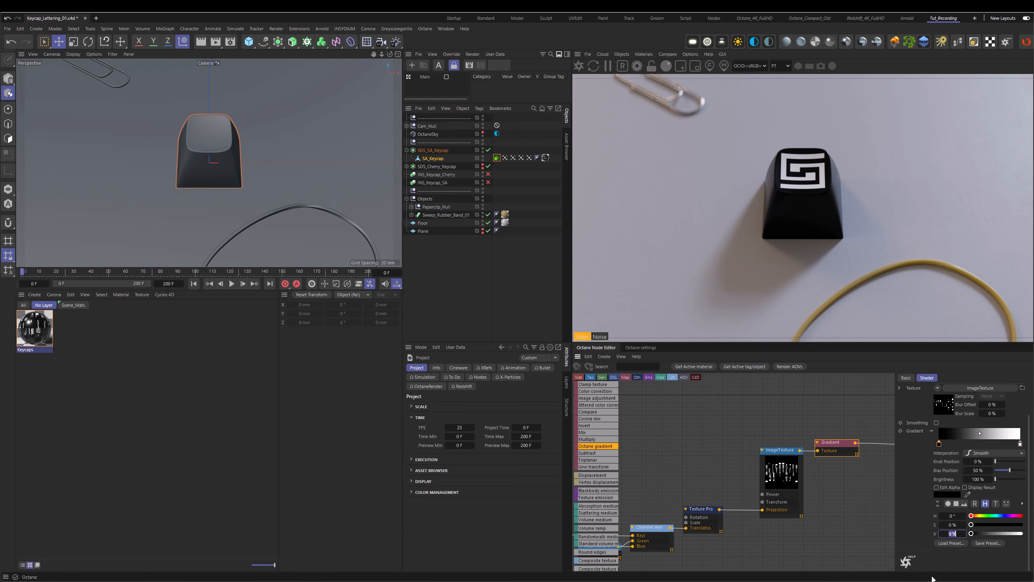
key("Return")
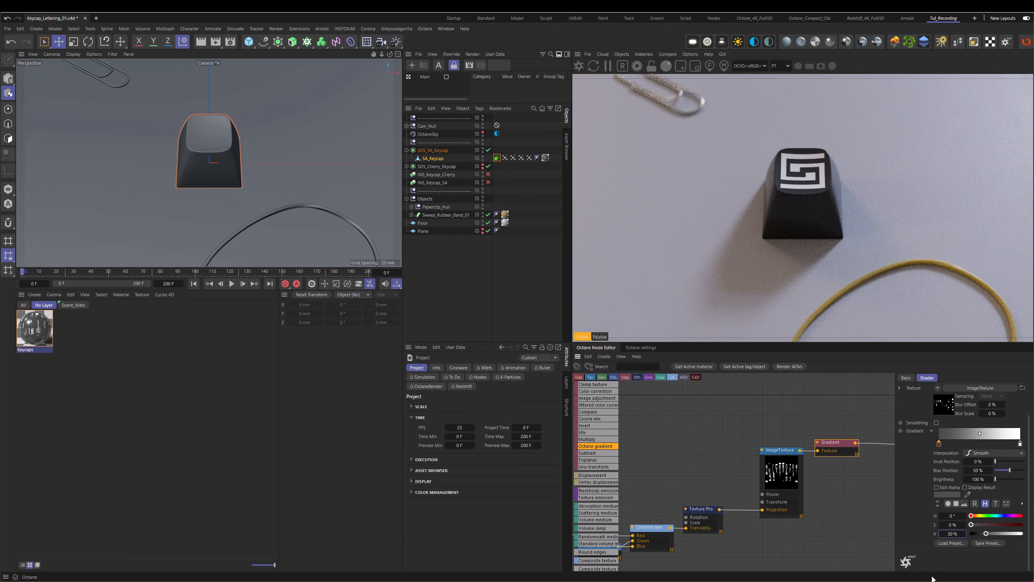
Step: Set the gradient's white knot to a V of 75%
left_click(1021, 443)
double_click(952, 533)
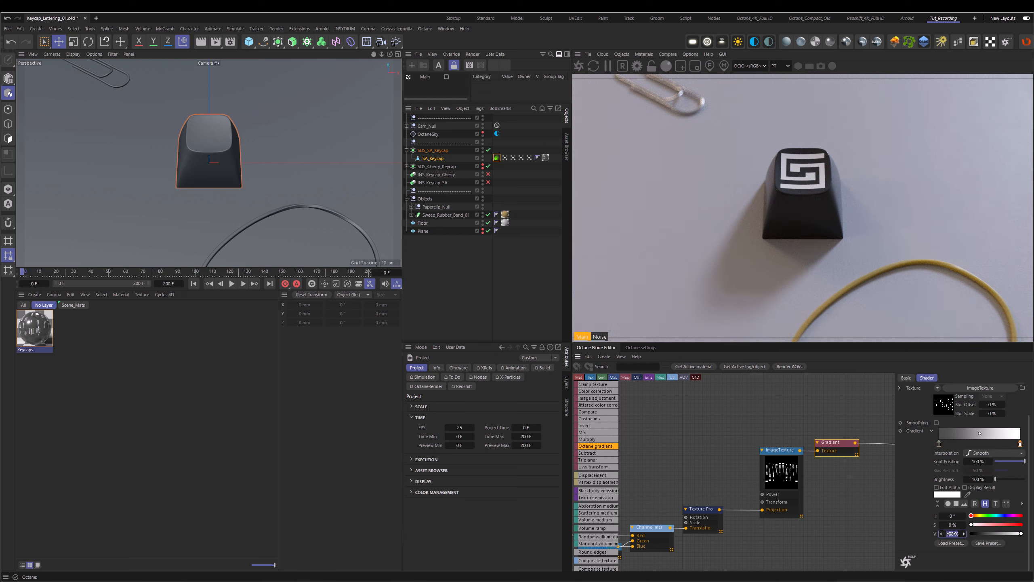
type("75")
key("Return")
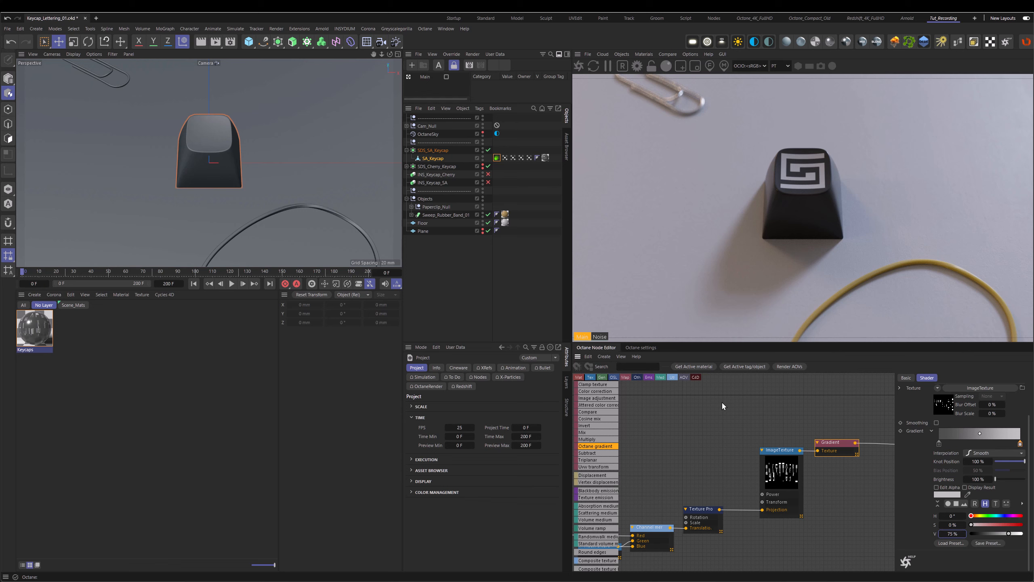
Step: Move the SDS_SA_Keycap along the X axis to -30 mm
left_click(234, 124)
key("l")
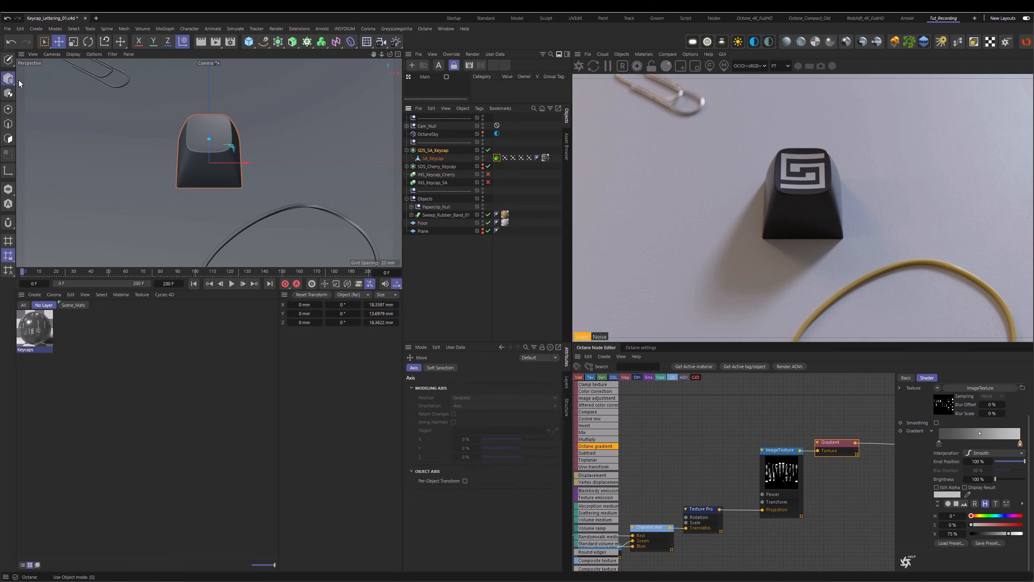
left_click_drag(248, 168, 145, 162)
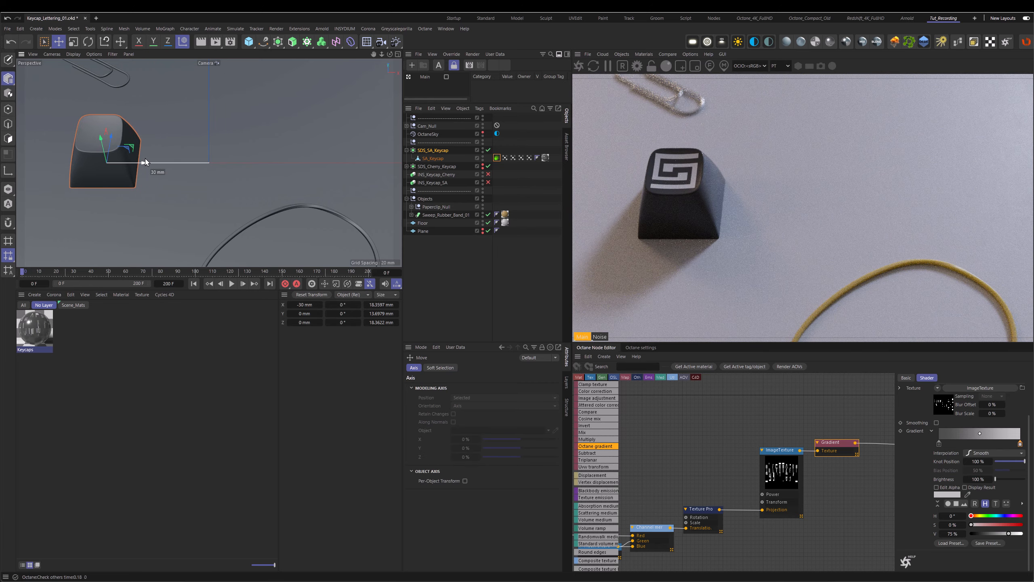
Step: Unhide SDS_Cherry_Keycap and copy the SA_Keycap's Octane ObjectTag and Keycaps material tag onto Cherry_Keycap
left_click(483, 168, "alt")
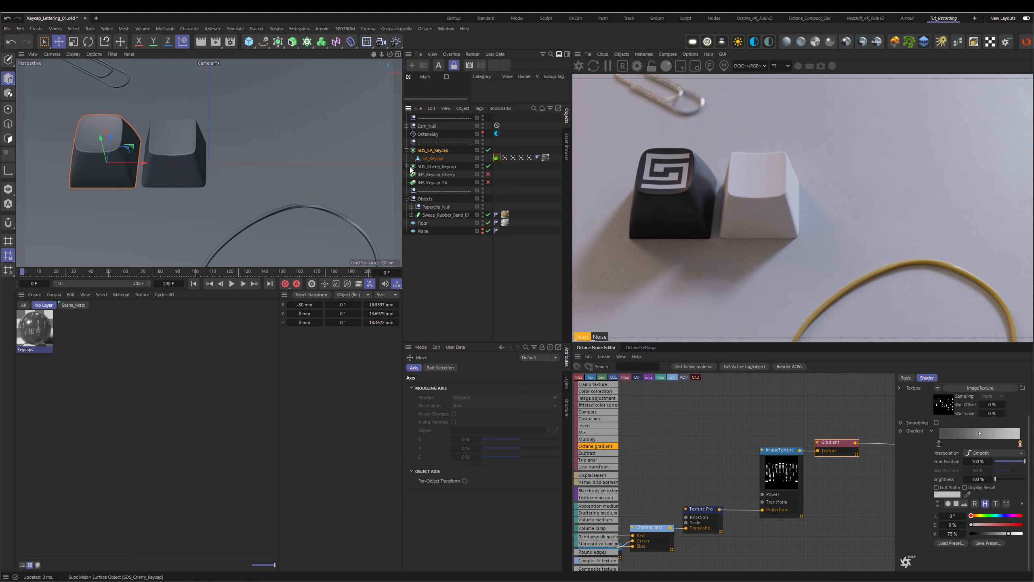
left_click(407, 166)
left_click(497, 158)
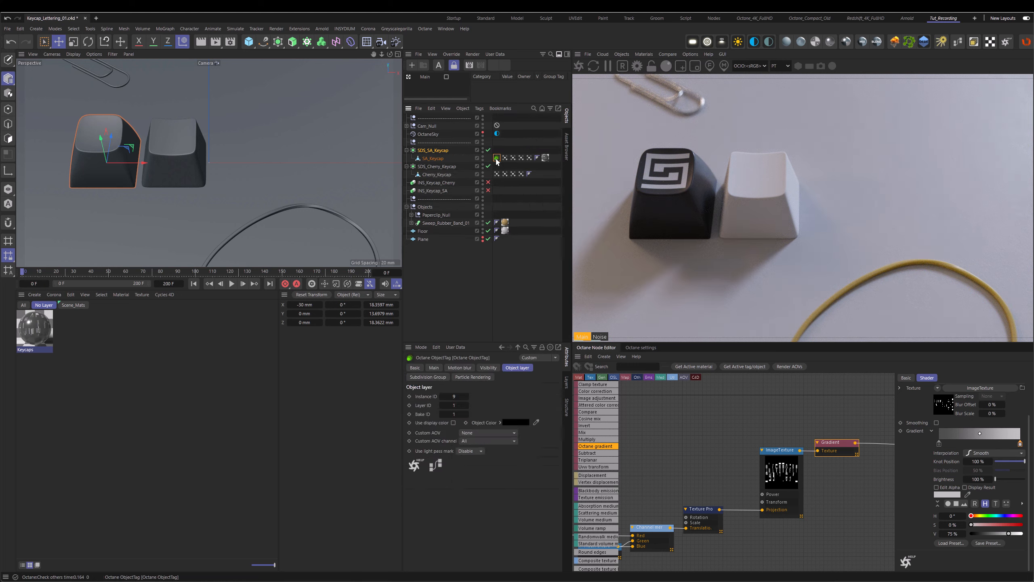
left_click(546, 158, "ctrl")
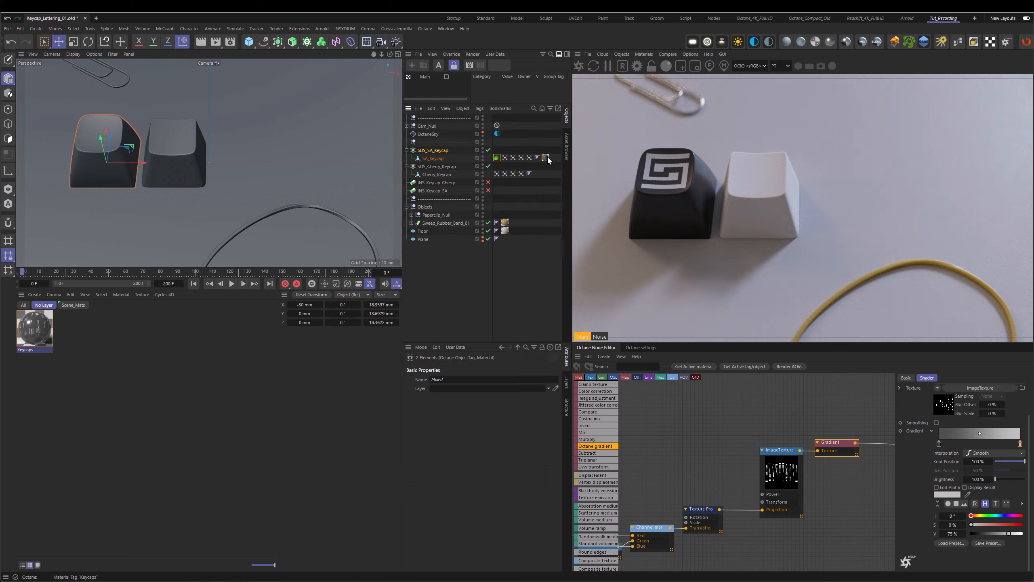
left_click_drag(548, 160, 547, 174, "ctrl")
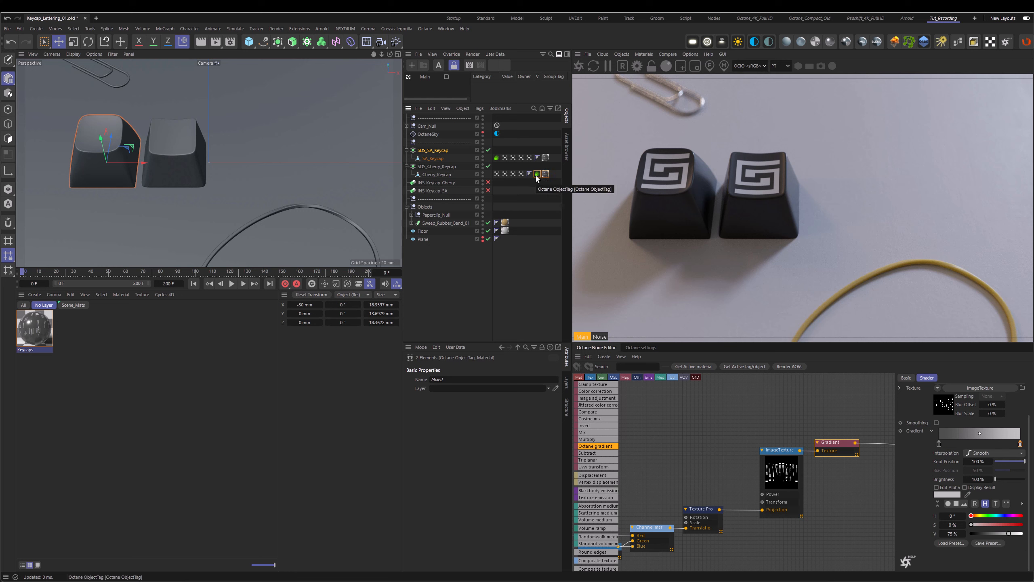
Step: Set the Instance ID in the Cherry_Keycap's Octane ObjectTag to 5 and inspect its material tag's coordinates
left_click(536, 175)
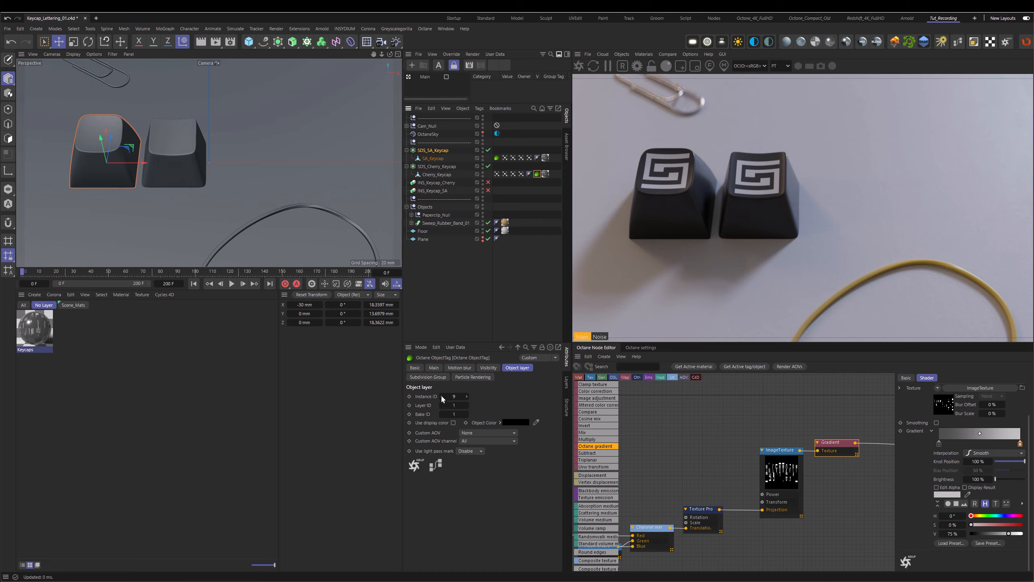
scroll(441, 395, "down", 4)
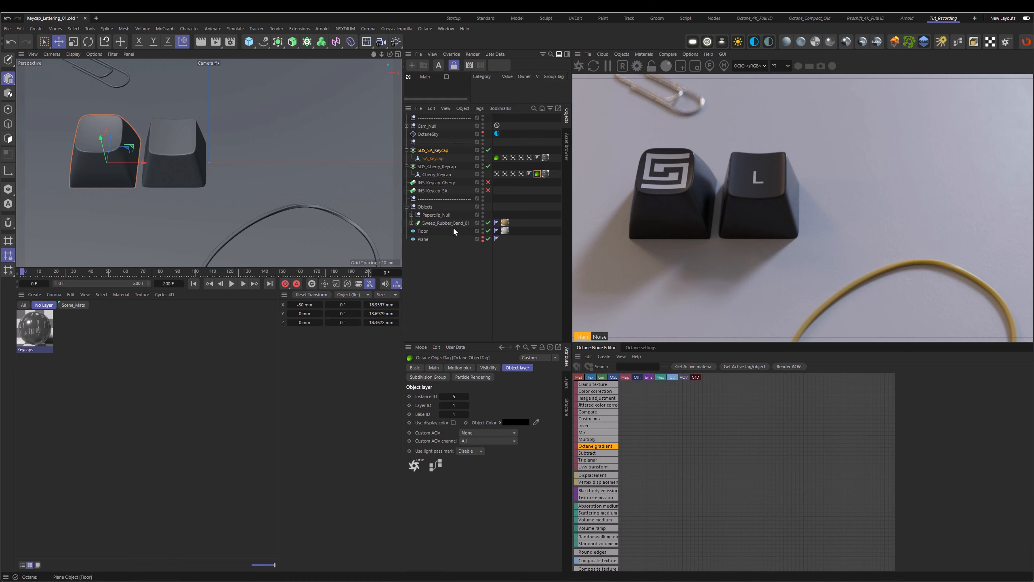
left_click(546, 174)
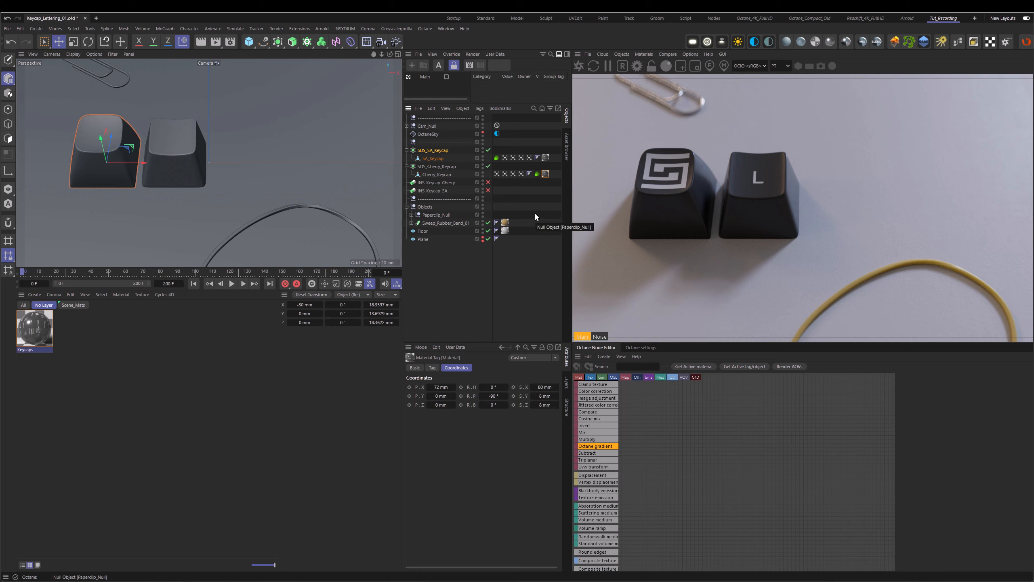
left_click(537, 174)
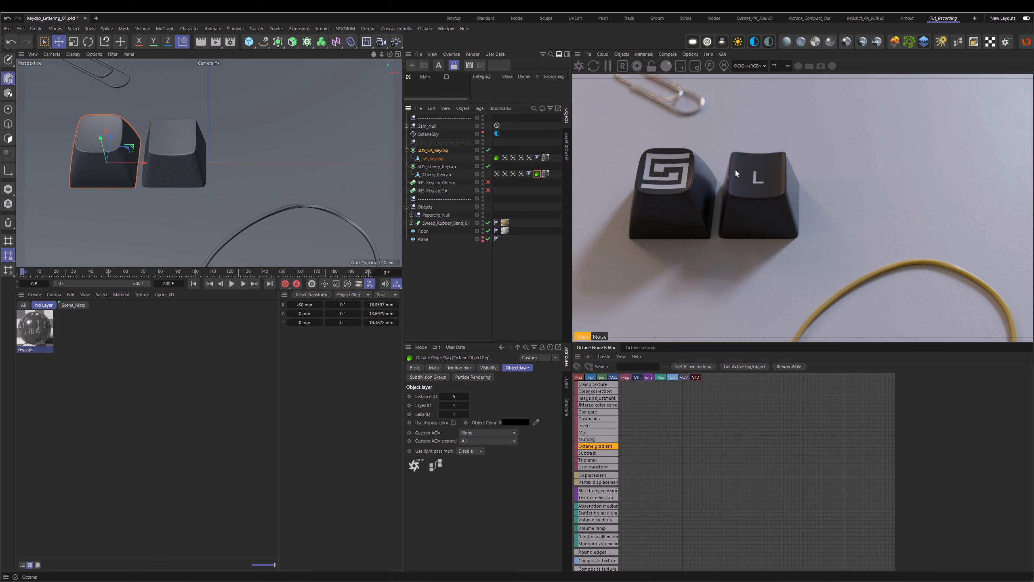
Step: Enable the INS_Keycap_Cherry and INS_Keycap_SA render instances
left_click(446, 182)
left_click(488, 183)
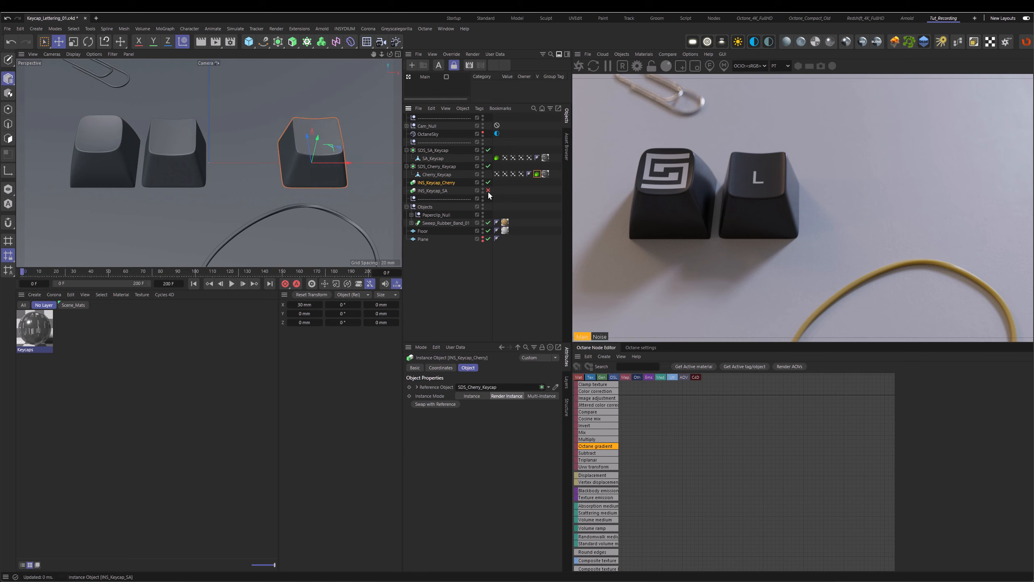
left_click(488, 191)
left_click(438, 190)
left_click(436, 183)
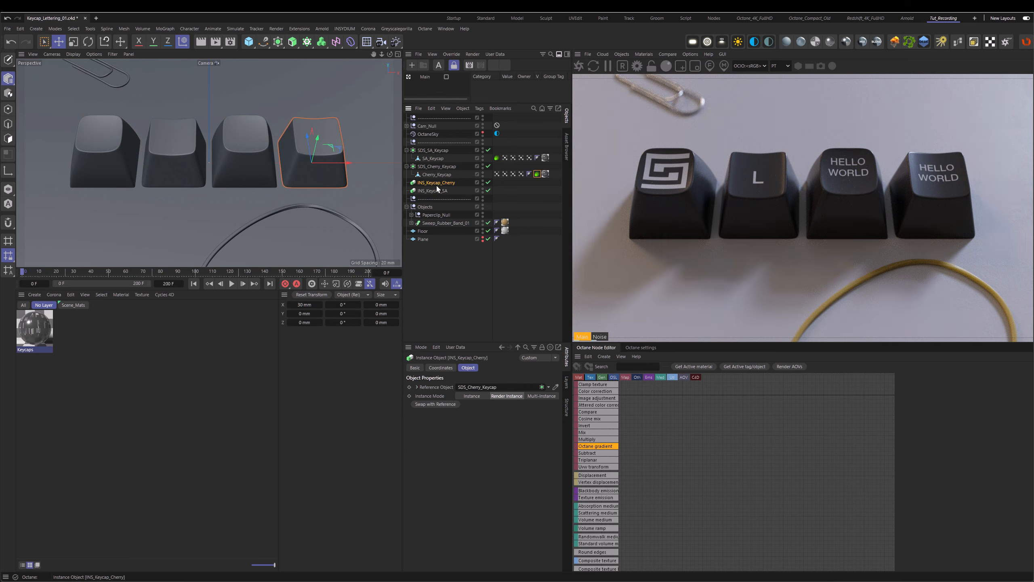
Step: Copy the Cherry_Keycap's Octane ObjectTag onto INS_Keycap_Cherry and INS_Keycap_SA
left_click(536, 176)
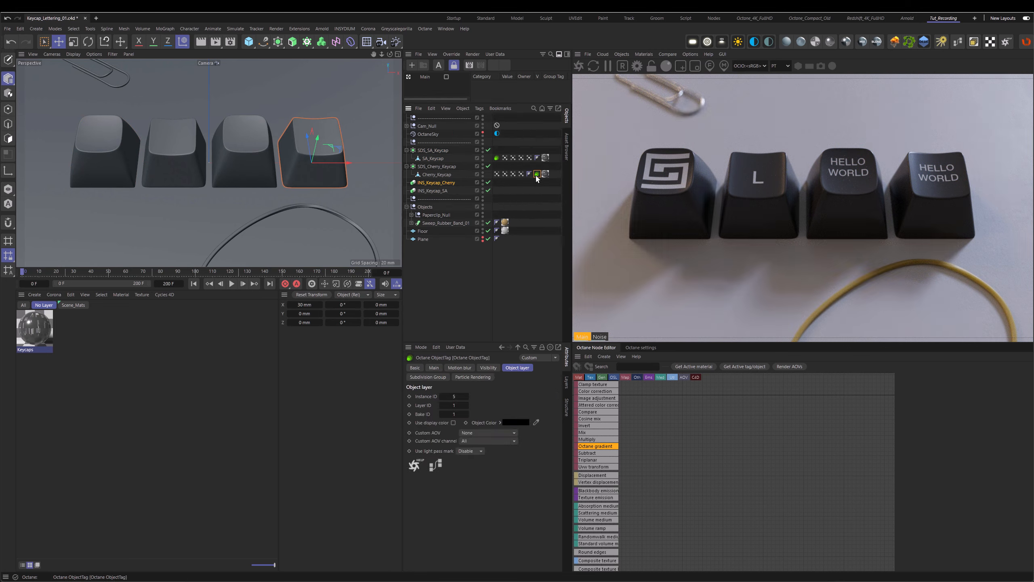
left_click_drag(536, 175, 497, 190, "ctrl")
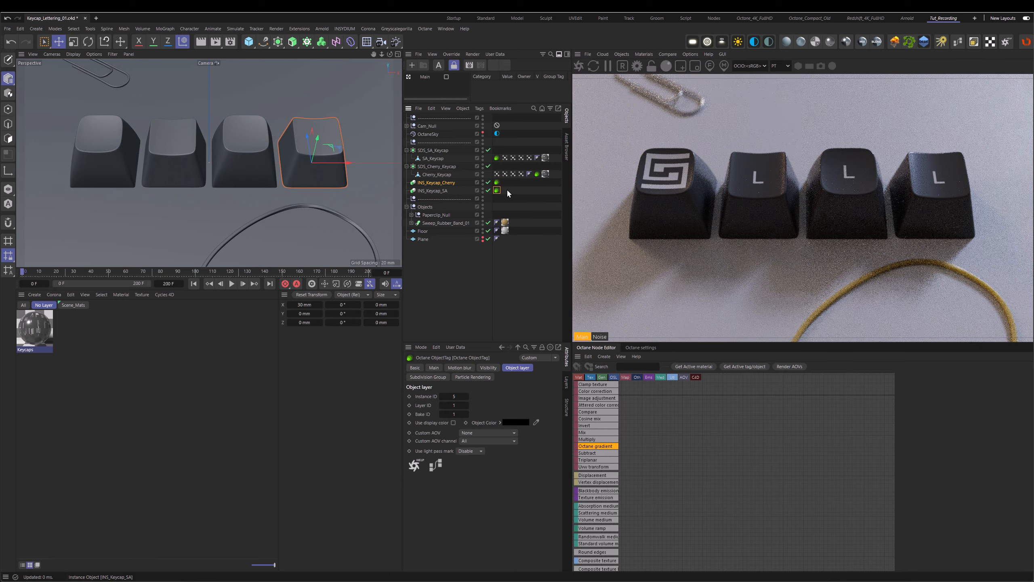
left_click(497, 183, "shift")
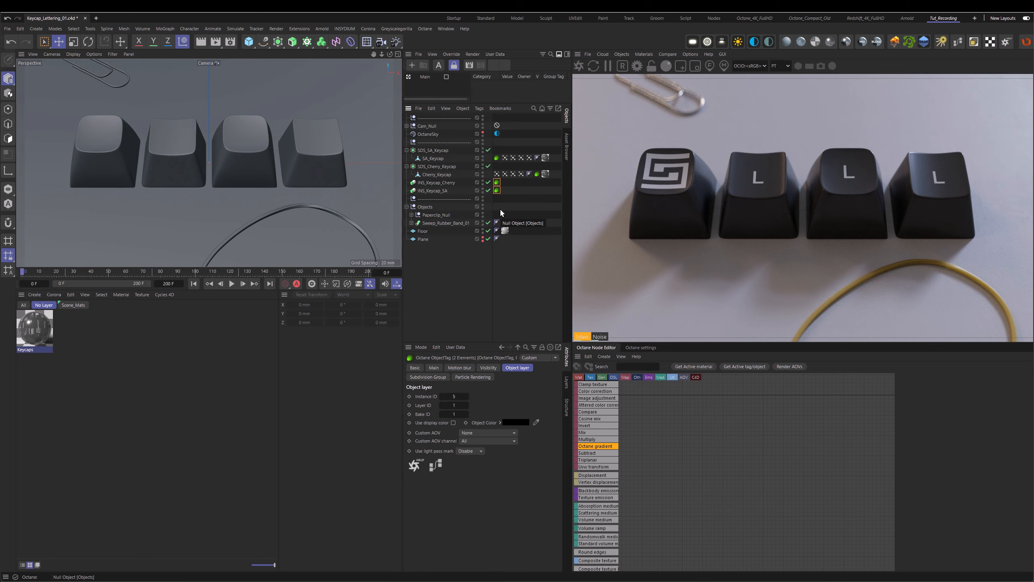
Step: Set the ObjectTag Instance ID to 7 for INS_Keycap_Cherry and 6 for INS_Keycap_SA, and refresh the live render
left_click(497, 183)
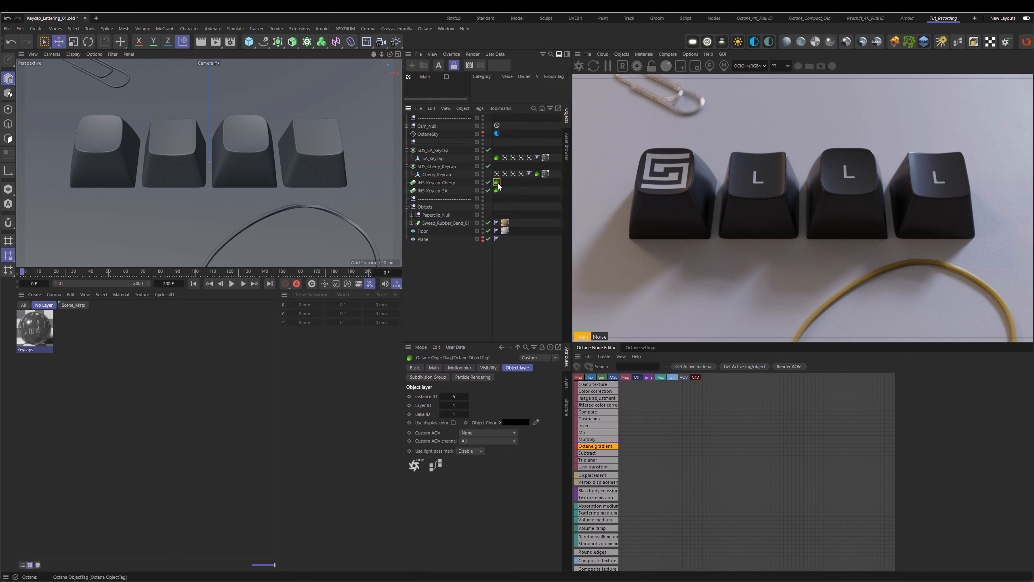
left_click(455, 396)
type("7")
key("Return")
left_click(497, 190)
type("6")
key("Return")
left_click(579, 66)
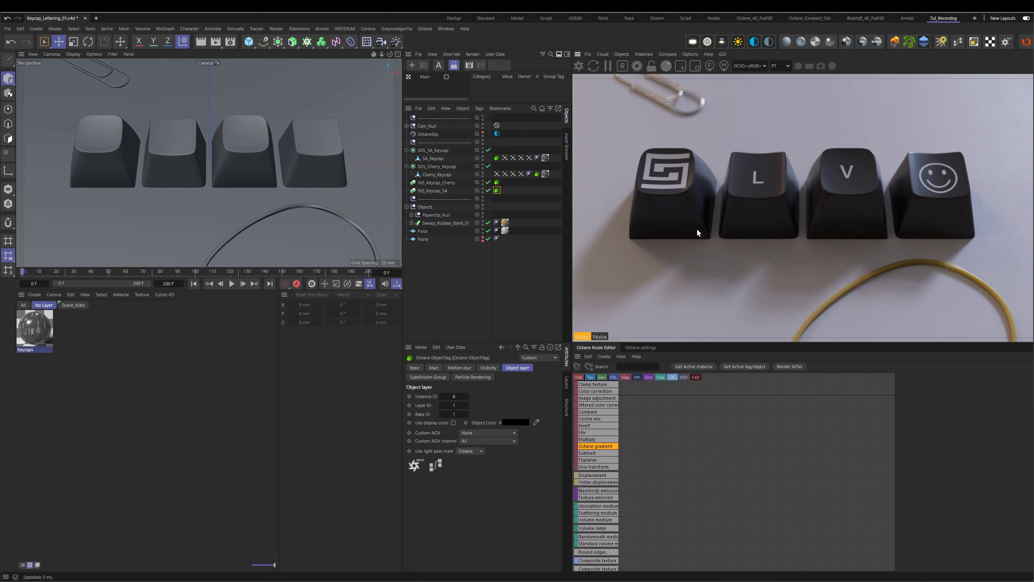
Step: Add a Cloner with a grid size of 20 mm on all three axes and set its instance mode to Render Instance
left_click(432, 182)
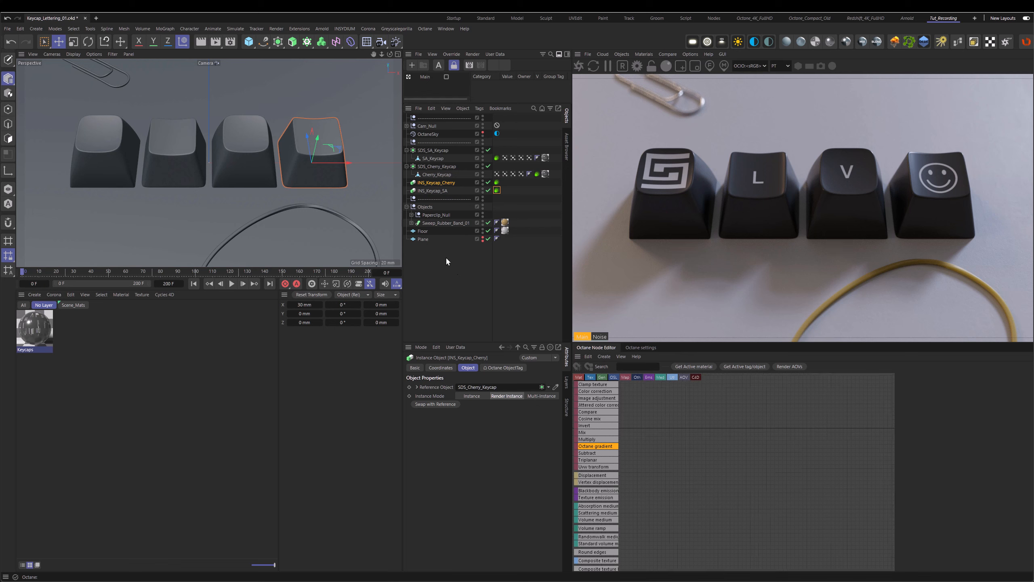
left_click(306, 42)
left_click(450, 462)
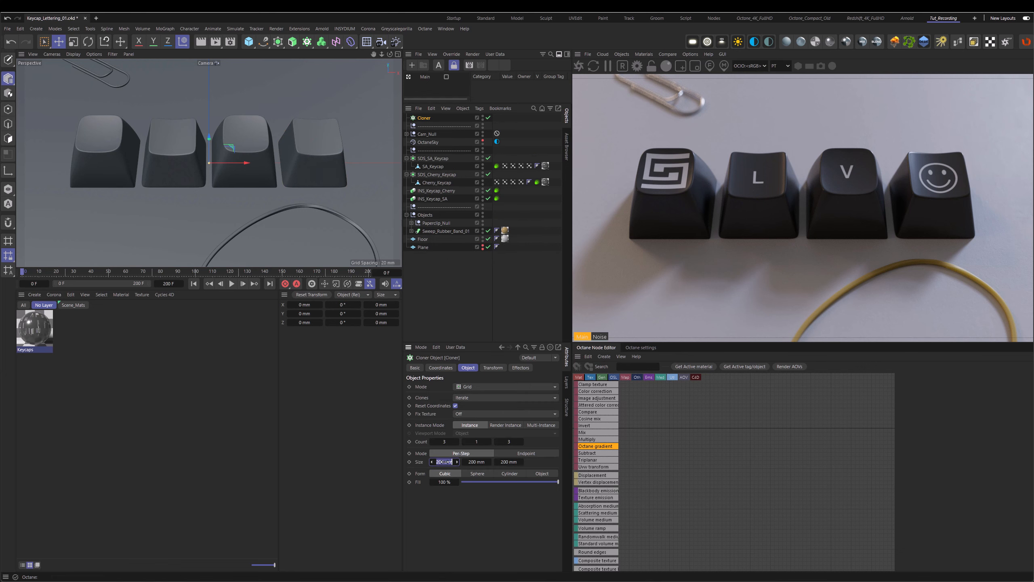
type("20")
key("Tab")
type("20")
key("Tab")
type("20")
key("Return")
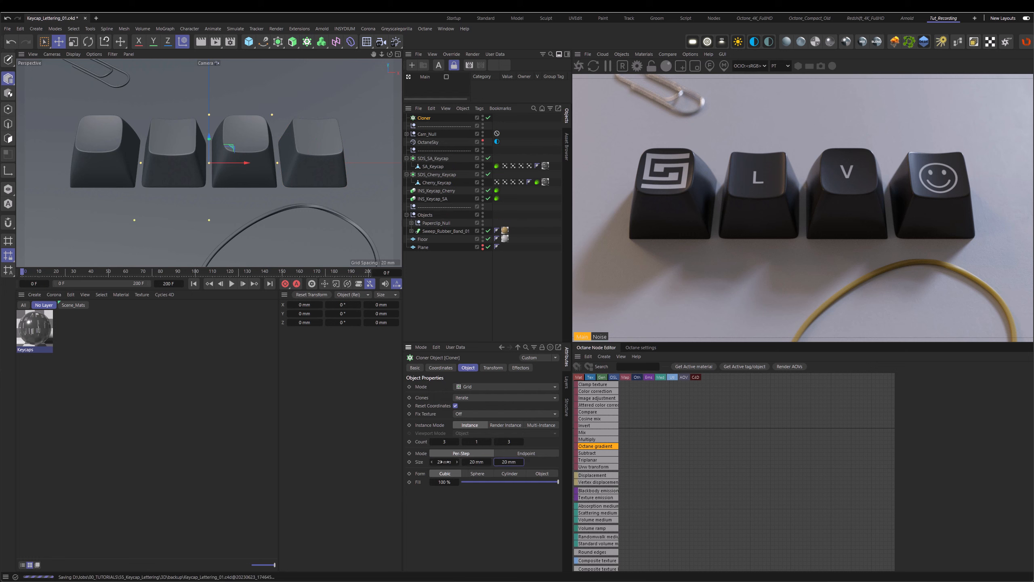
left_click(507, 425)
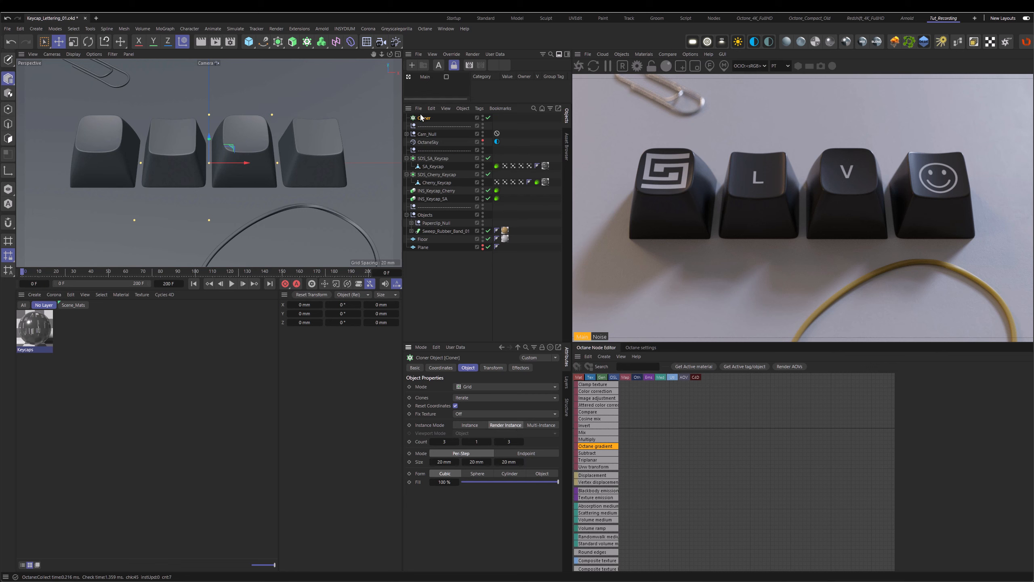
Step: Hide SDS_Cherry_Keycap and both INS_Keycap instances, and place SDS_SA_Keycap inside the Cloner
left_click(497, 166)
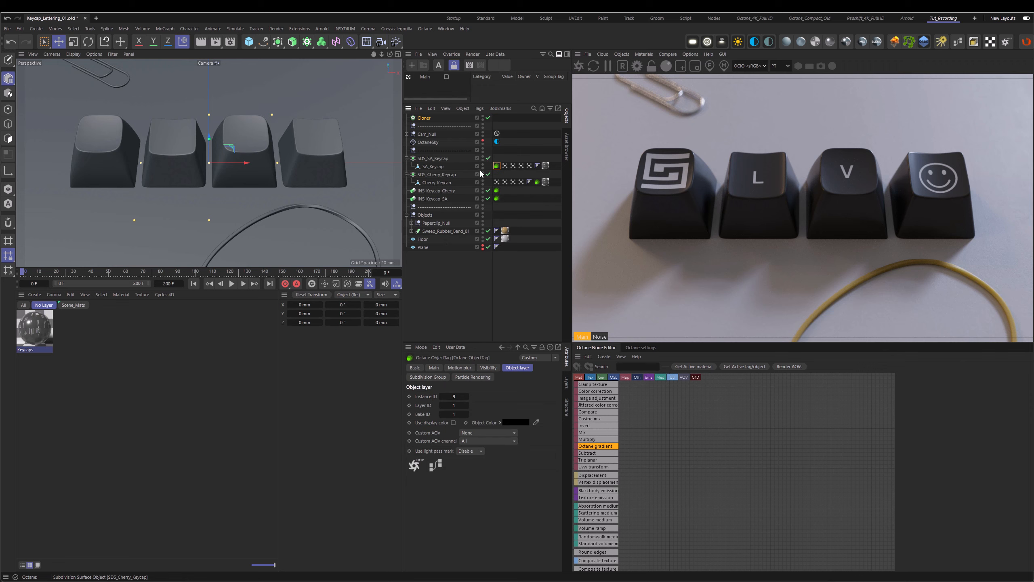
left_click(435, 175)
left_click_drag(483, 175, 484, 198)
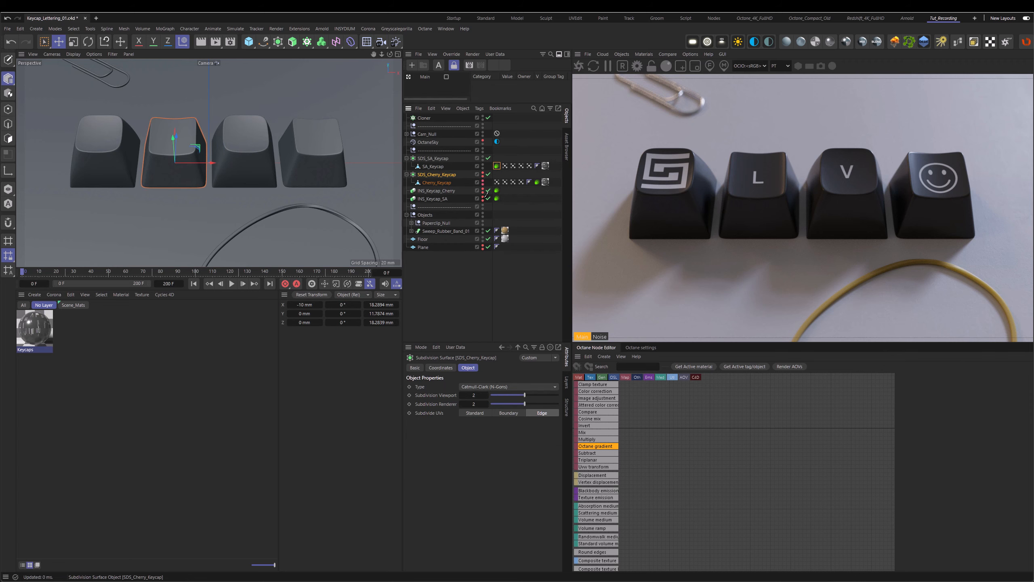
left_click(423, 159)
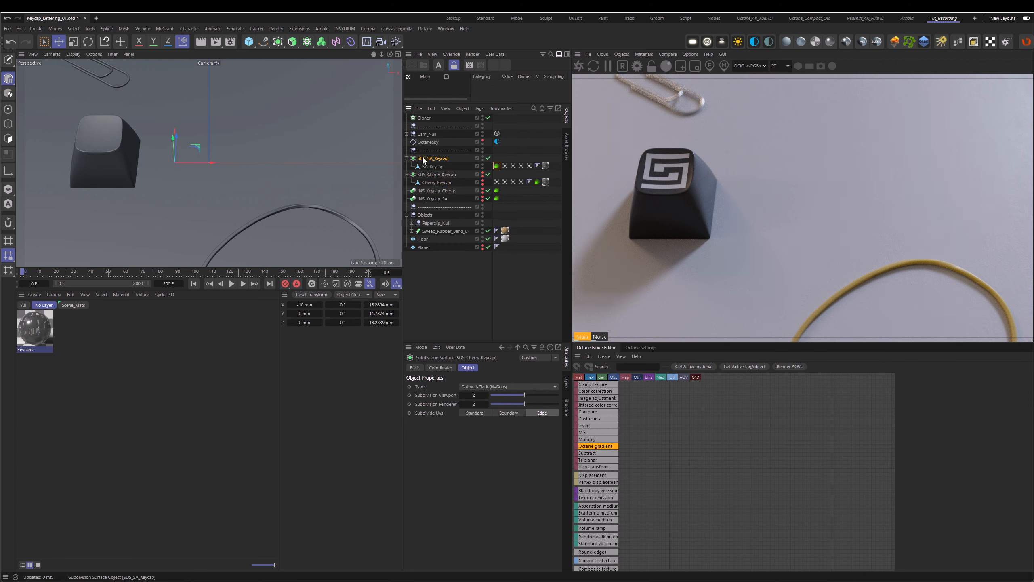
left_click_drag(424, 160, 421, 118)
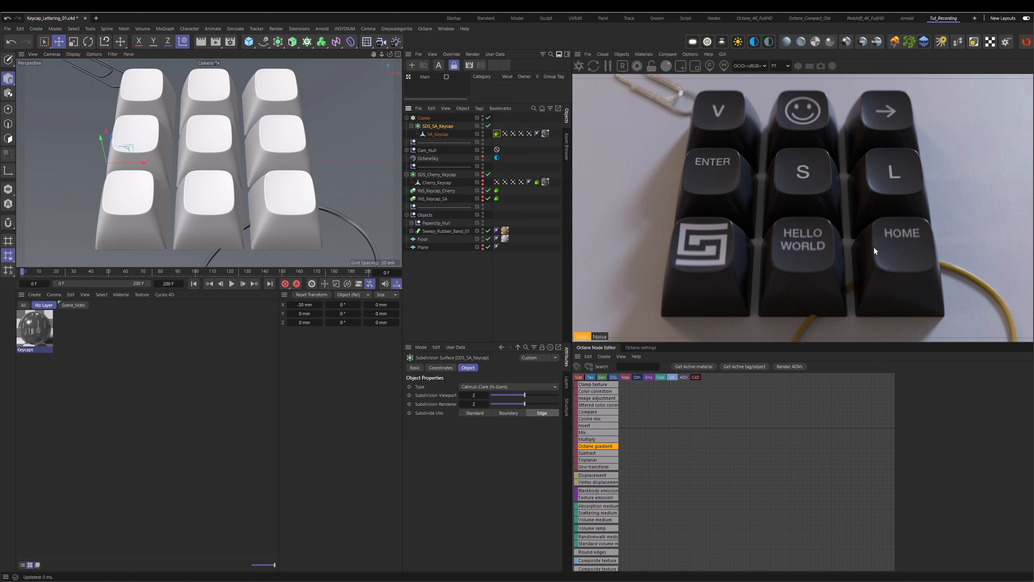
Step: Set the Cloner's X count to 4 and move SDS_SA_Keycap back out of the Cloner
left_click(323, 190)
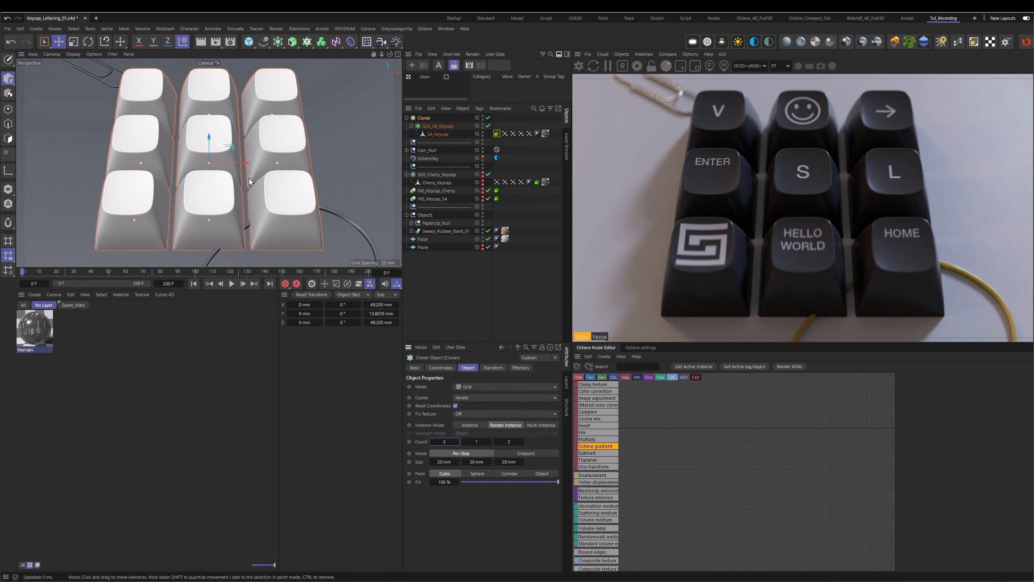
left_click(457, 441)
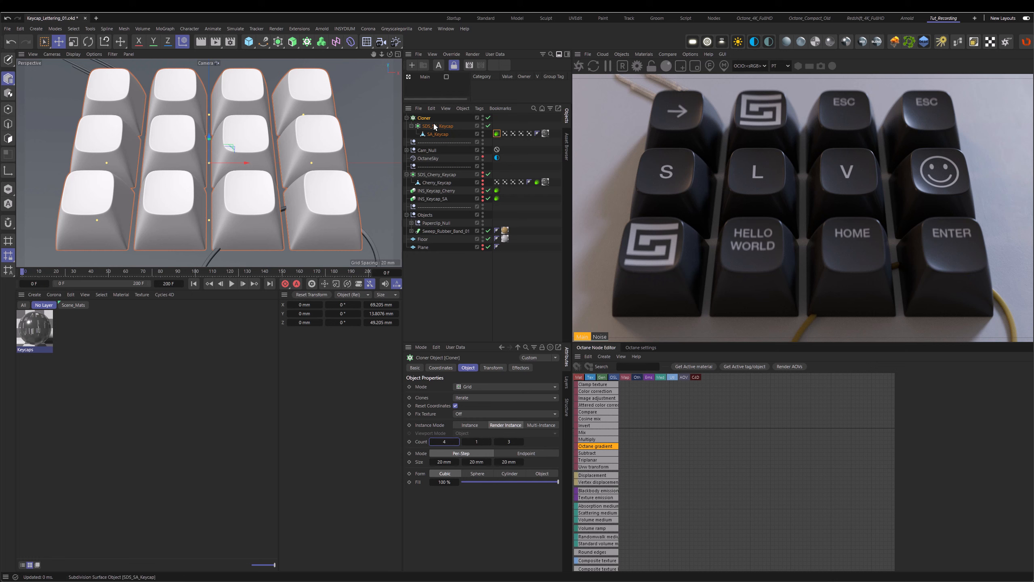
left_click_drag(435, 125, 431, 172)
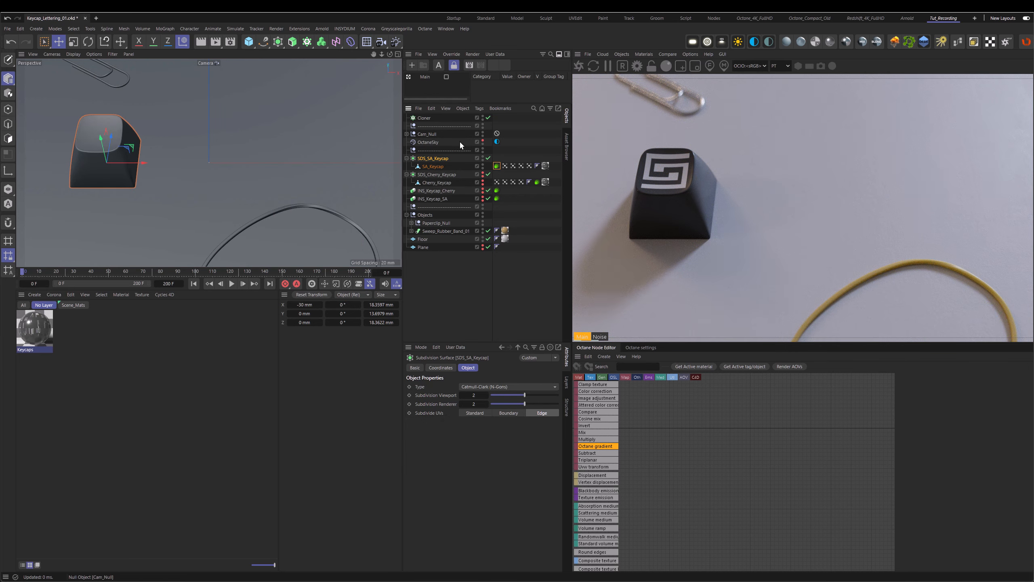
Step: Add UV.tif as an image texture to the Keycaps material and connect it to the diffuse input
left_click(546, 166)
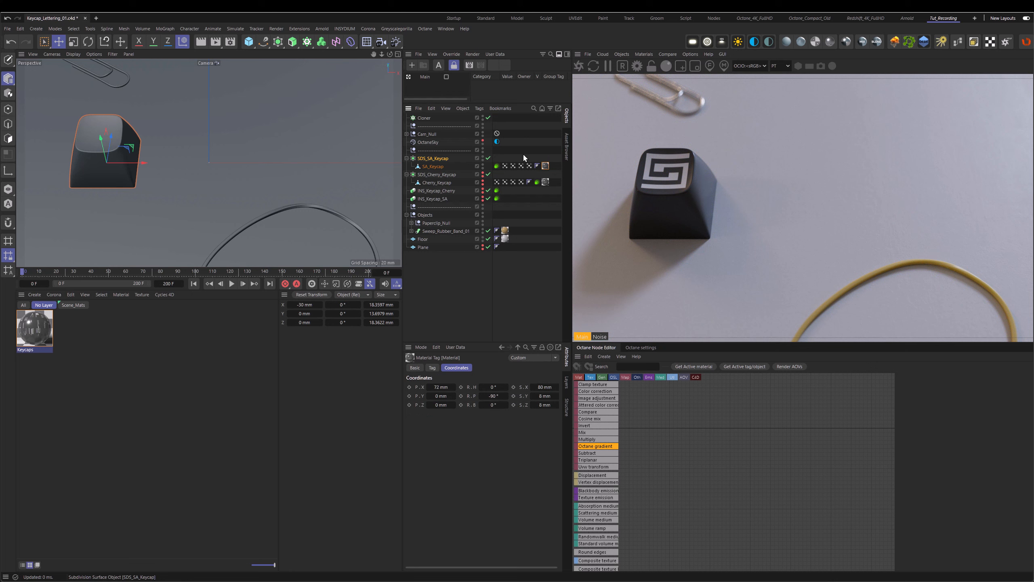
left_click(37, 337)
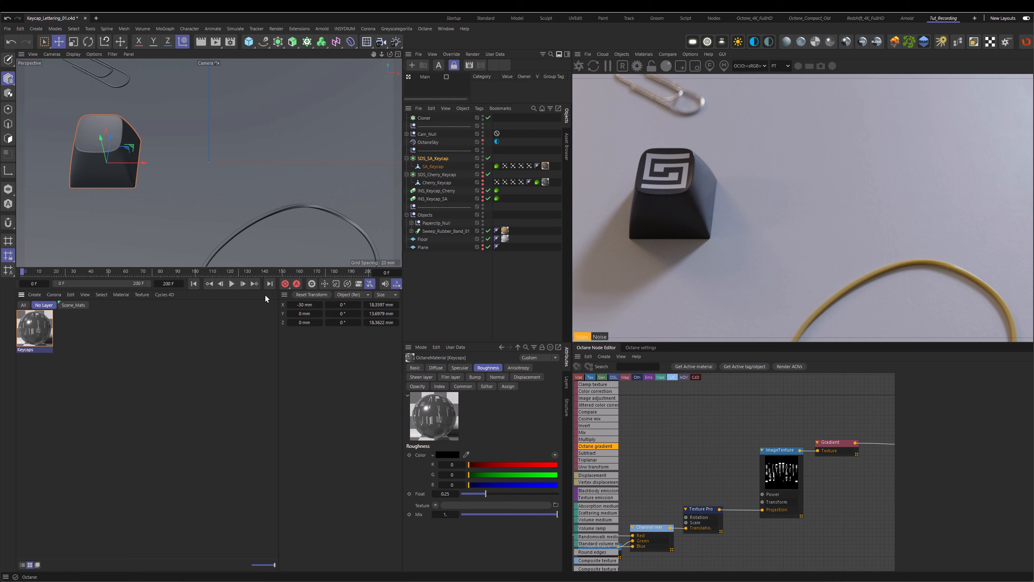
left_click_drag(0, 350, 777, 417)
middle_click_drag(855, 425, 730, 441)
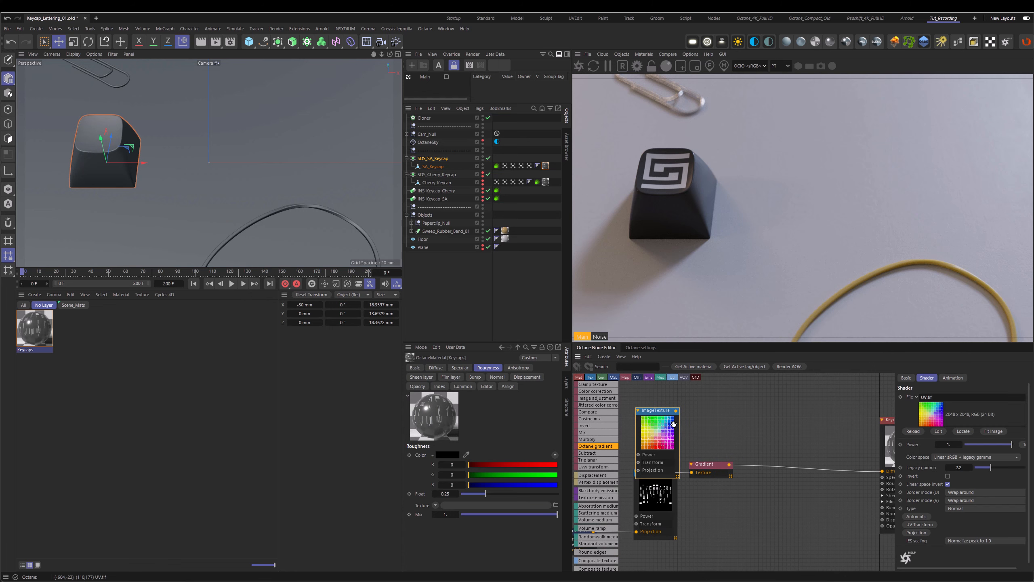
left_click_drag(678, 414, 883, 471)
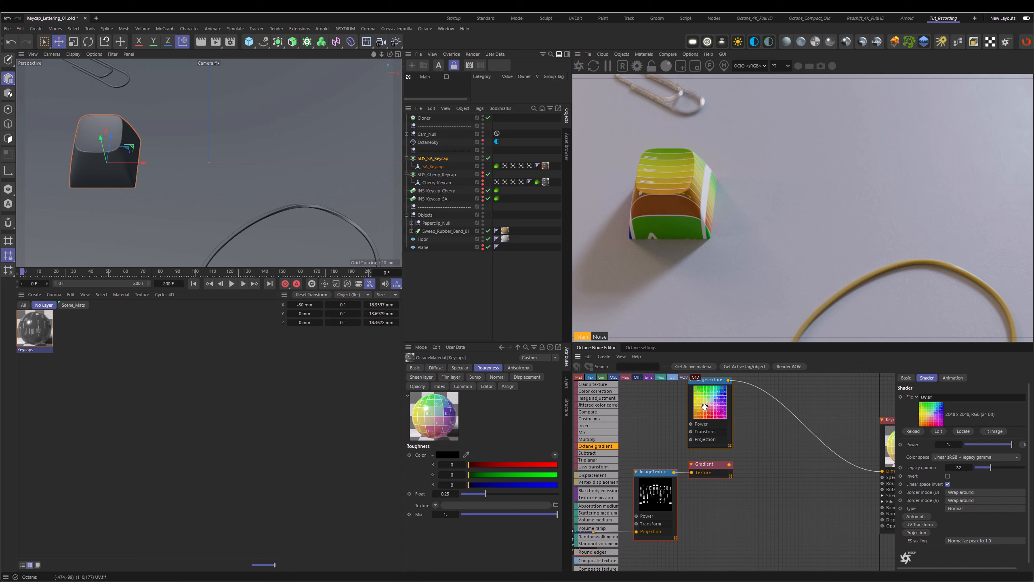
middle_click_drag(746, 414, 784, 425)
left_click_drag(737, 415, 741, 412)
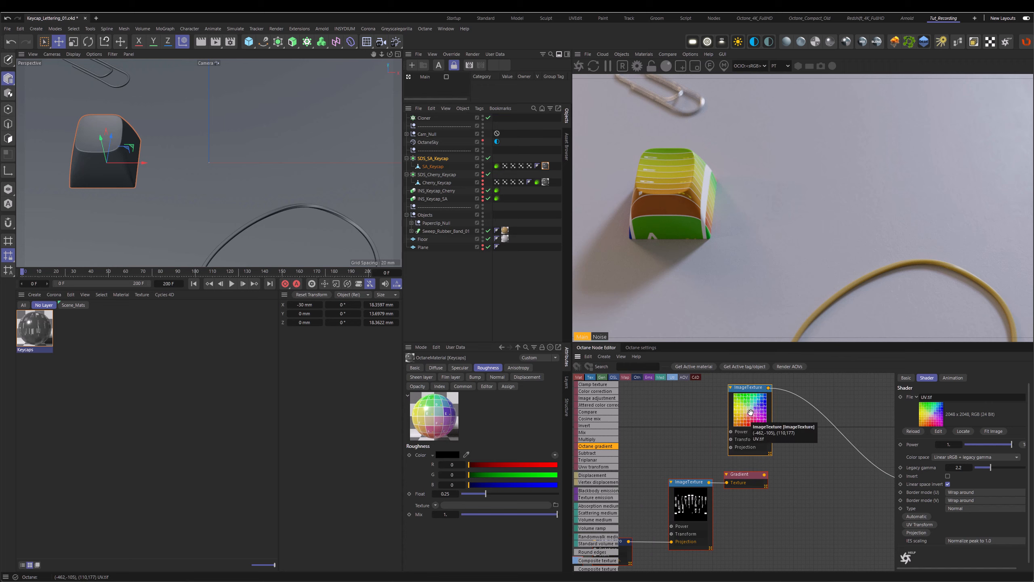
Step: Add a texture projection node to the UV.tif image texture and set it to Box
left_click(912, 533)
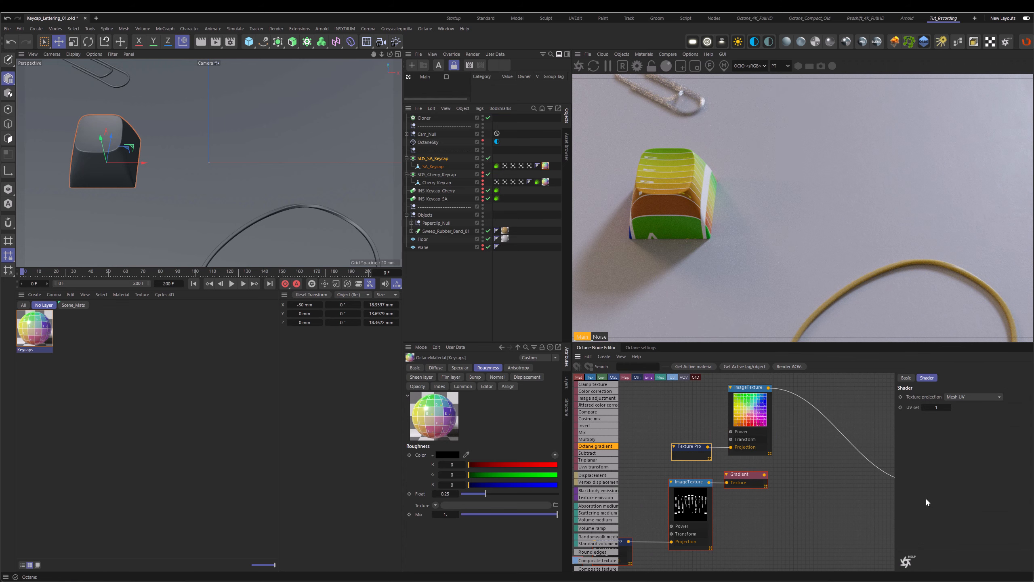
left_click(950, 396)
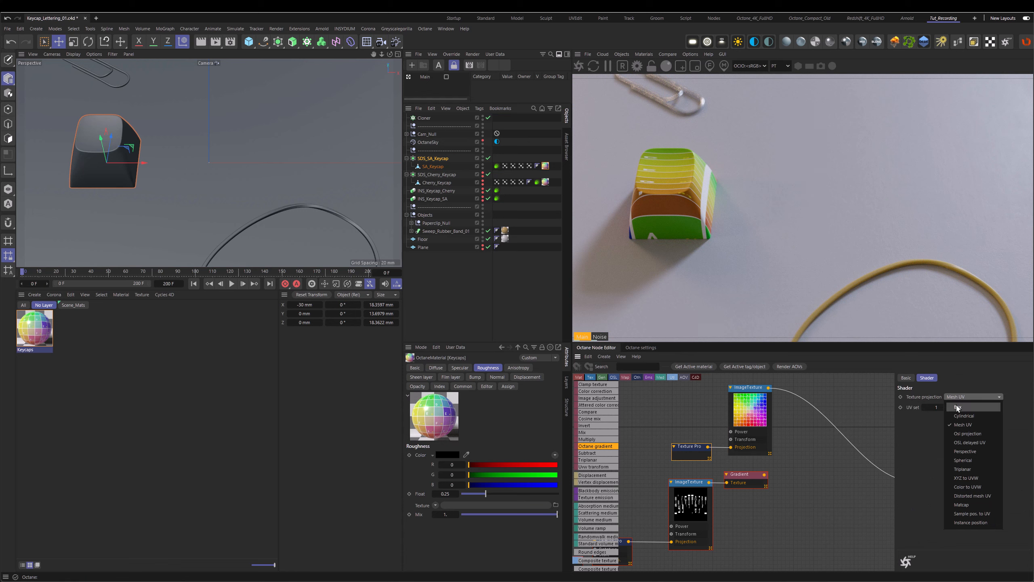
left_click(957, 405)
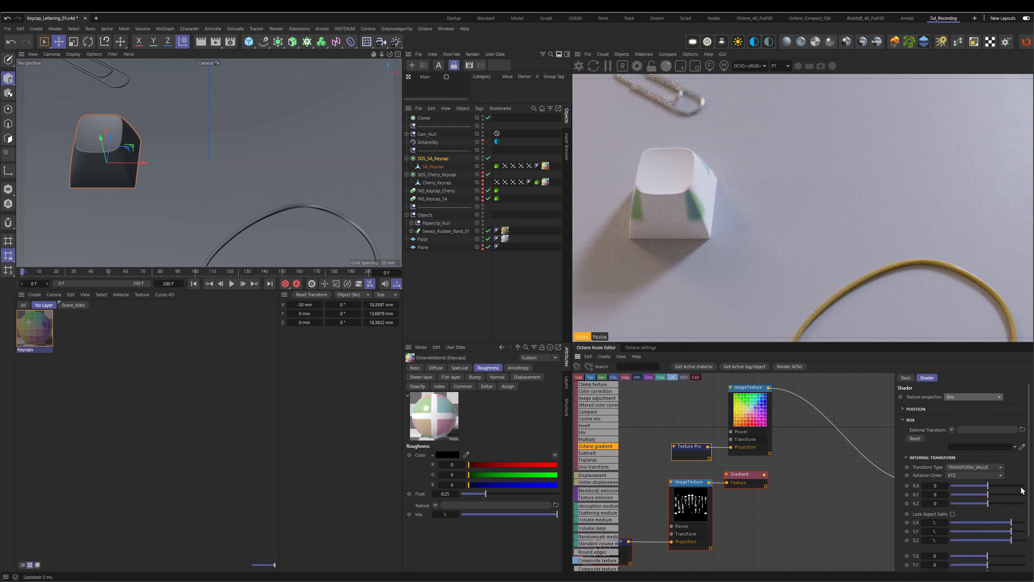
Step: Try an X scale of 0.2 on the box projection, and restore it to 1
scroll(1030, 476, "down", 2)
double_click(930, 497)
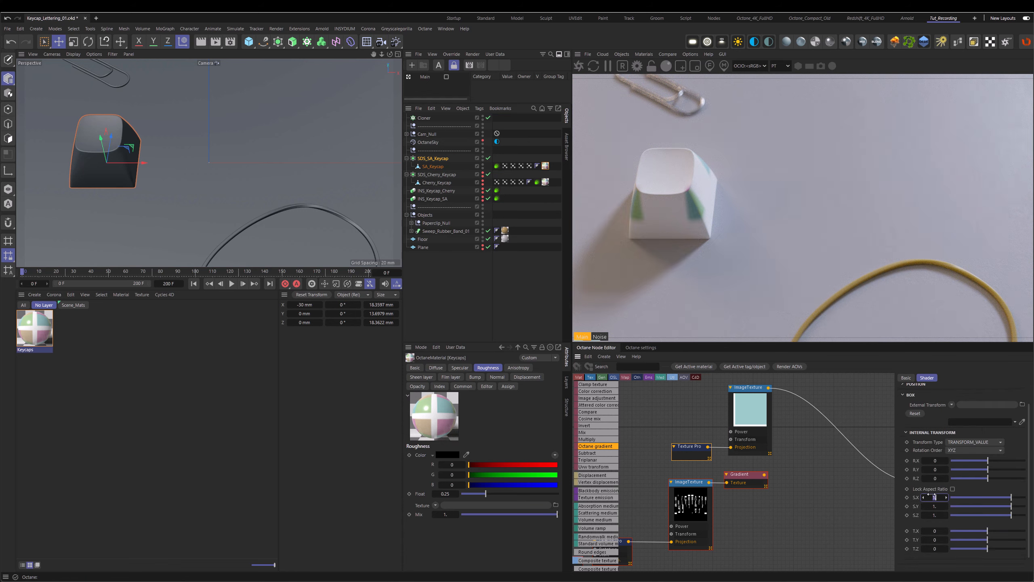
type("0.2")
key("Return")
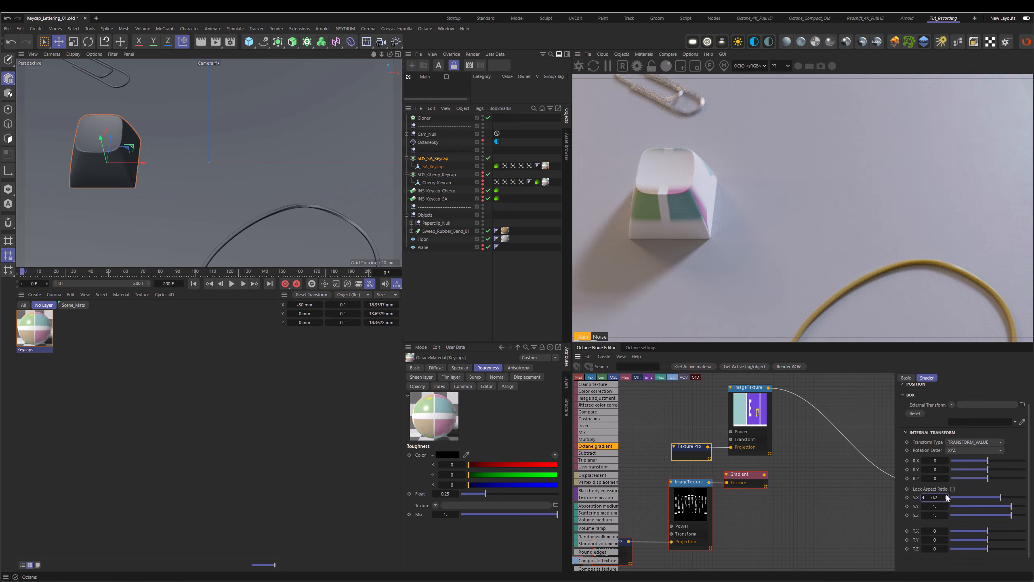
double_click(935, 497)
type("1")
key("Return")
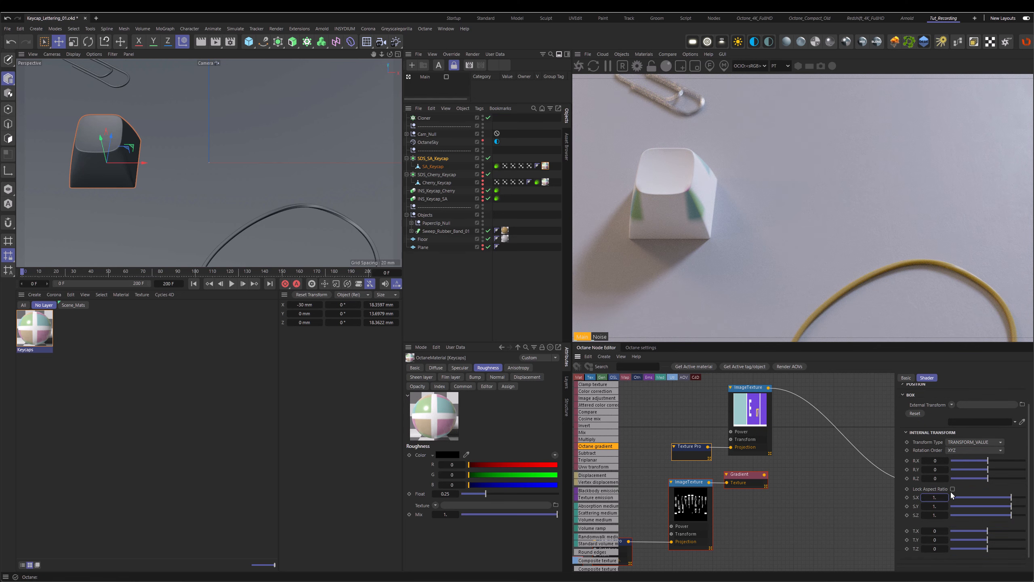
Step: Lock the box projection's aspect ratio and set its scale to 0.1, and finally to 0.01
left_click(952, 489)
double_click(935, 498)
type("0.1")
key("Return")
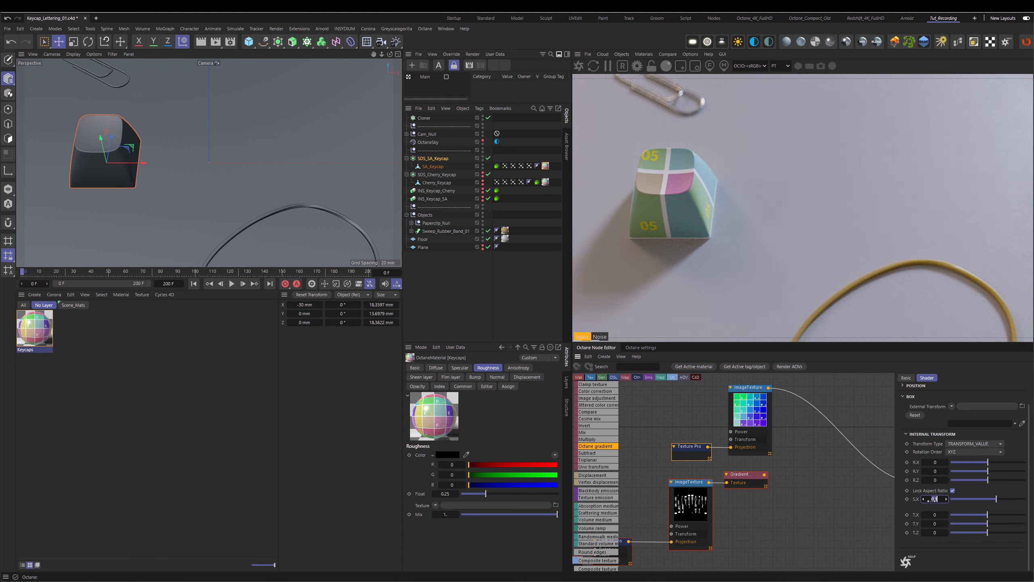
double_click(933, 498)
type("0.01")
key("Return")
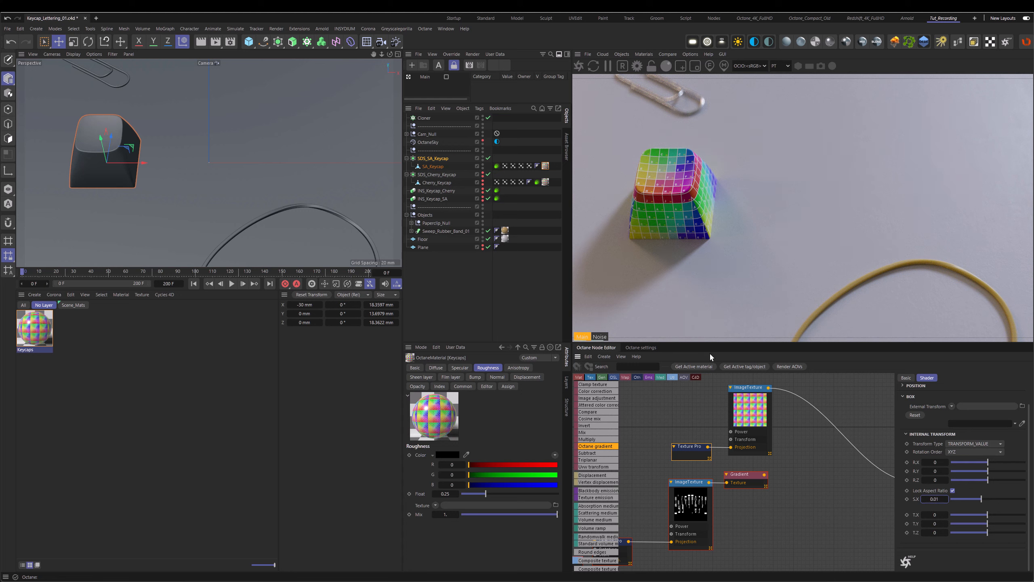
Step: Replace the legend image texture's file in the Keycaps material with Key_Lettering_01.tif
middle_click_drag(725, 403, 759, 407)
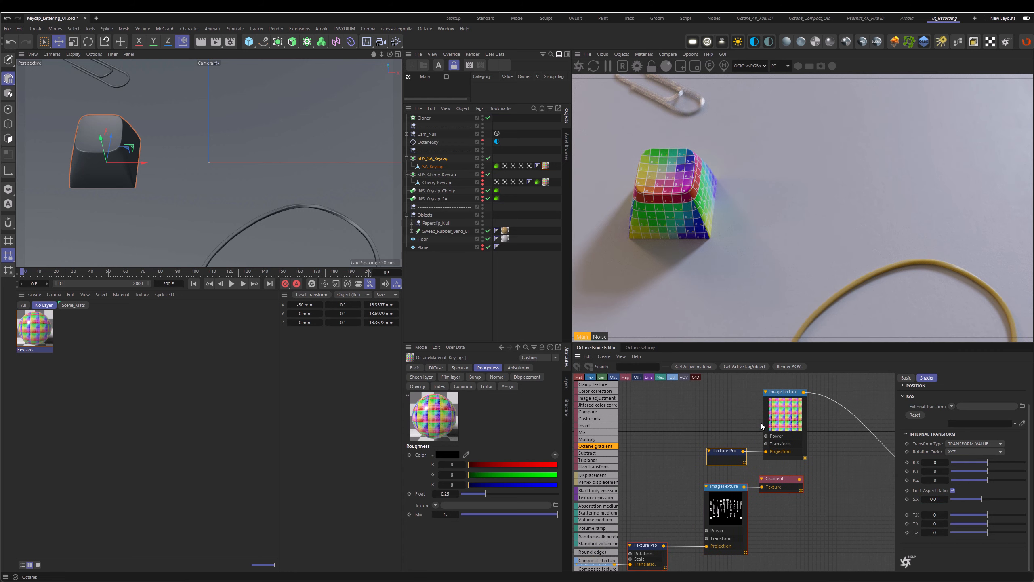
middle_click_drag(722, 505, 688, 494)
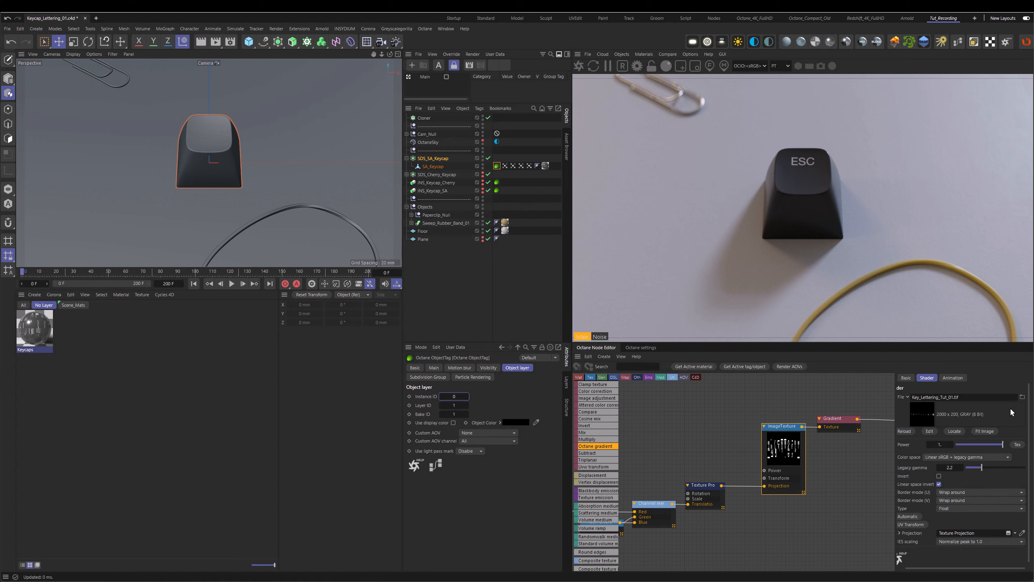
left_click(1022, 398)
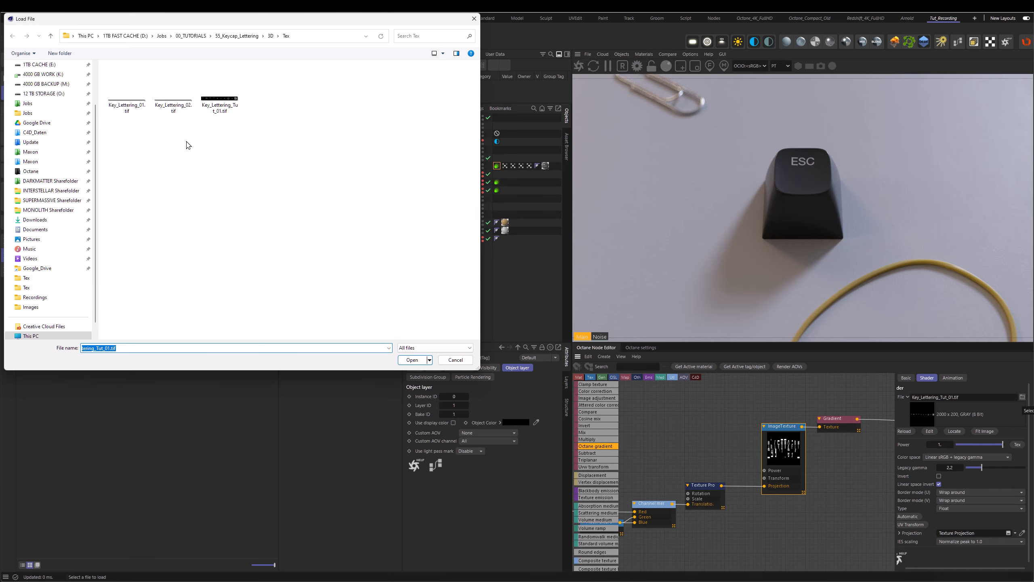
double_click(127, 107)
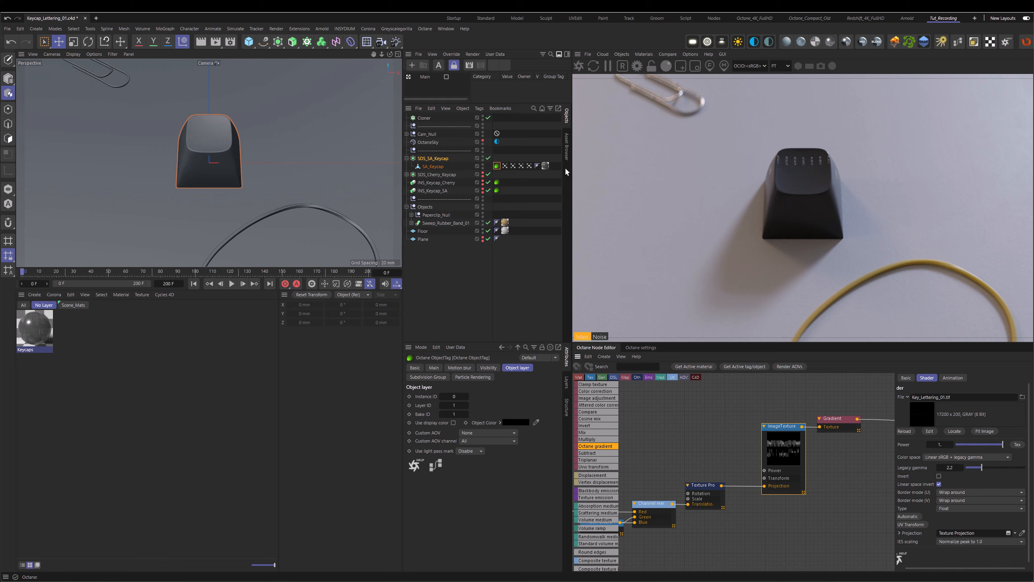
Step: Set the SA_Keycap material tag's X size to 688 mm and its X position to about 680 mm
left_click(546, 165)
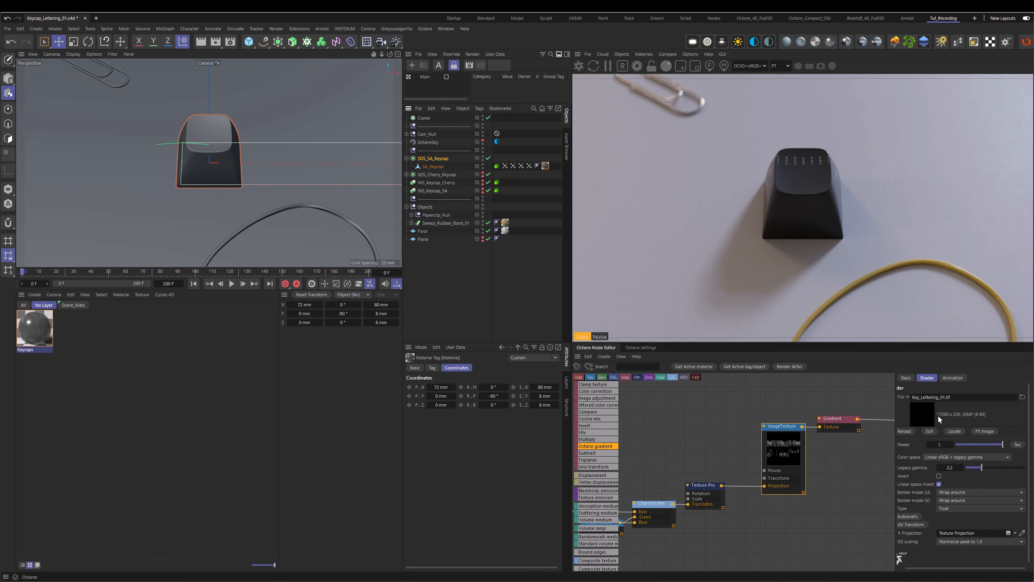
left_click(542, 386)
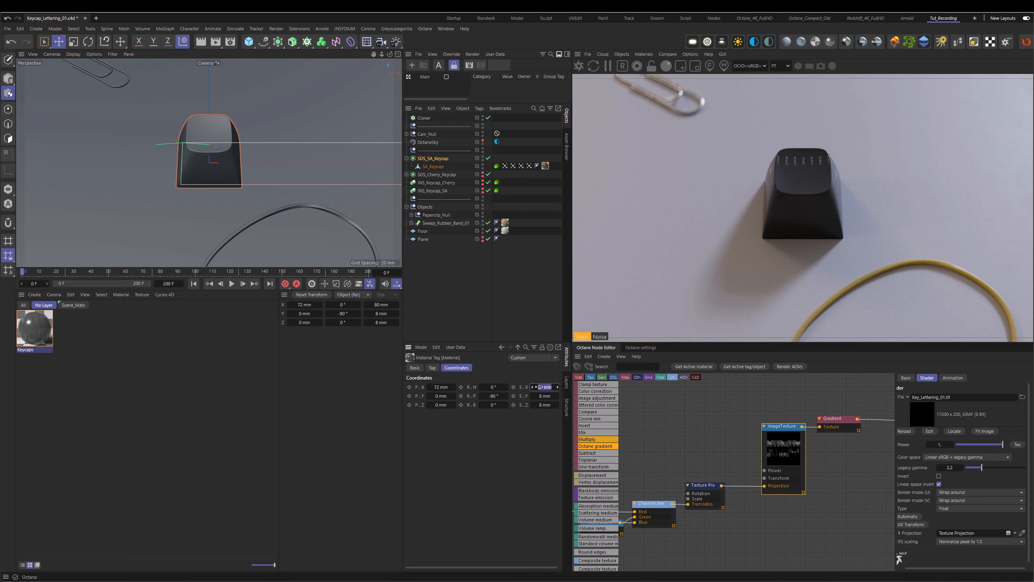
type("888")
key("Return")
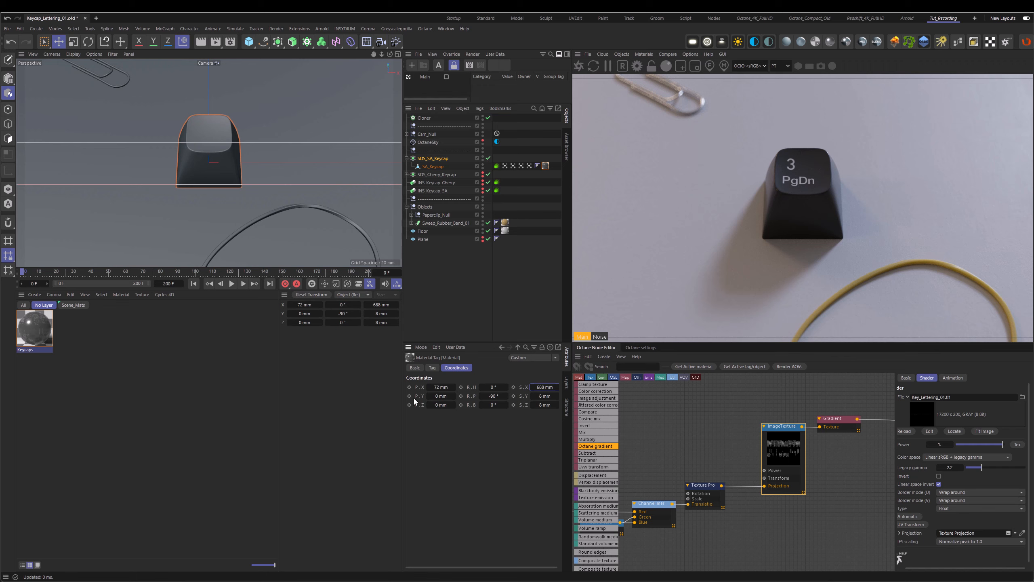
left_click_drag(434, 387, 488, 387)
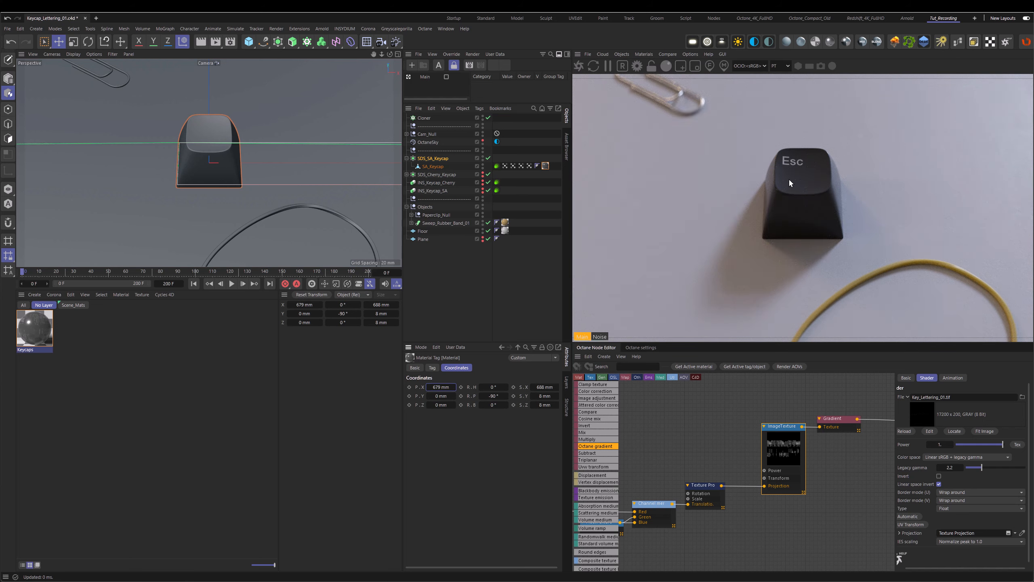
Step: Set the Instance Range node's Maximum ID to 86
middle_click_drag(645, 483, 821, 430)
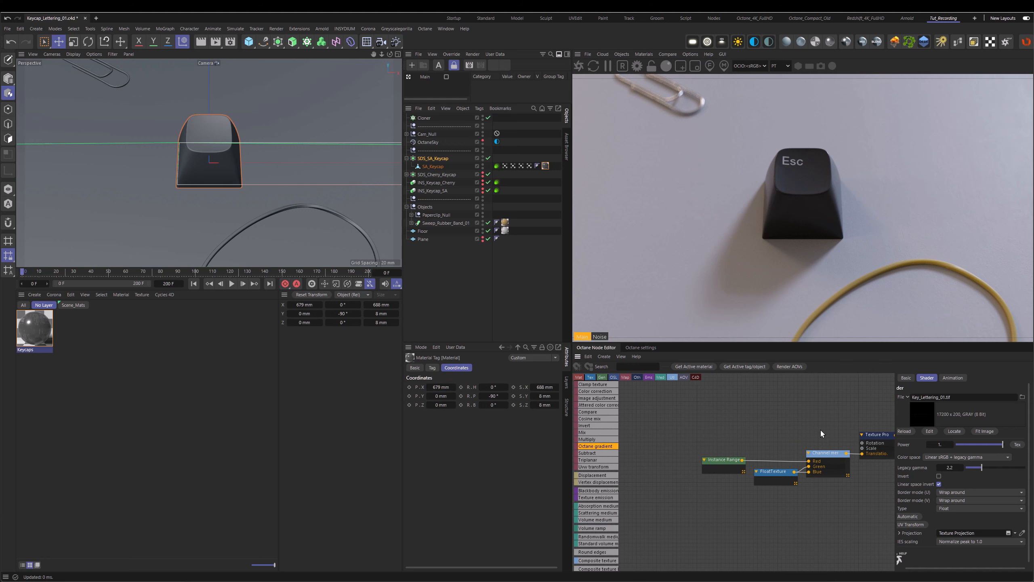
left_click(714, 462)
left_click(948, 397)
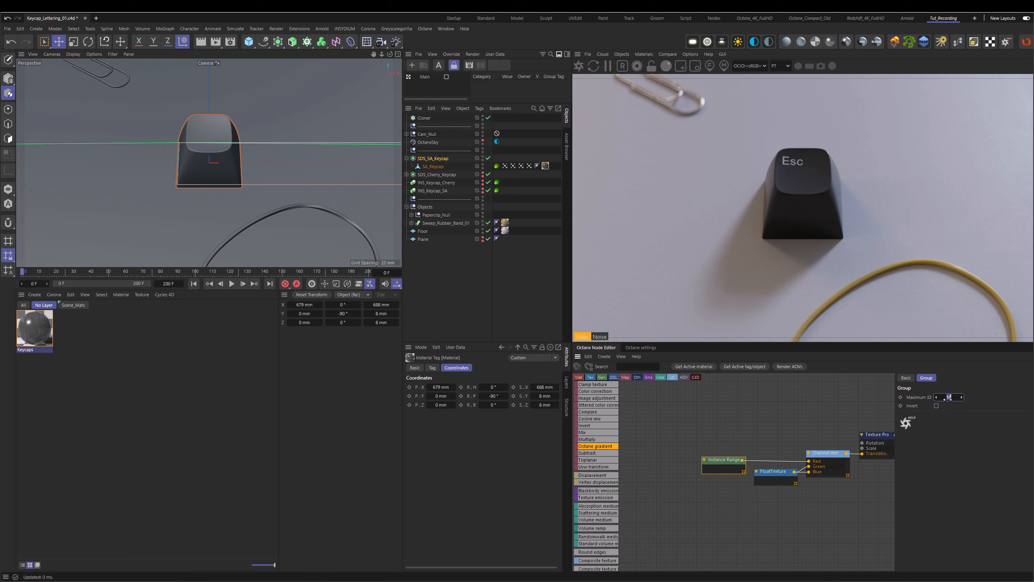
type("86")
key("Return")
Step: Step the Instance ID in SA_Keycap's Octane ObjectTag up one at a time to 35 to cycle through the legends
left_click(496, 166)
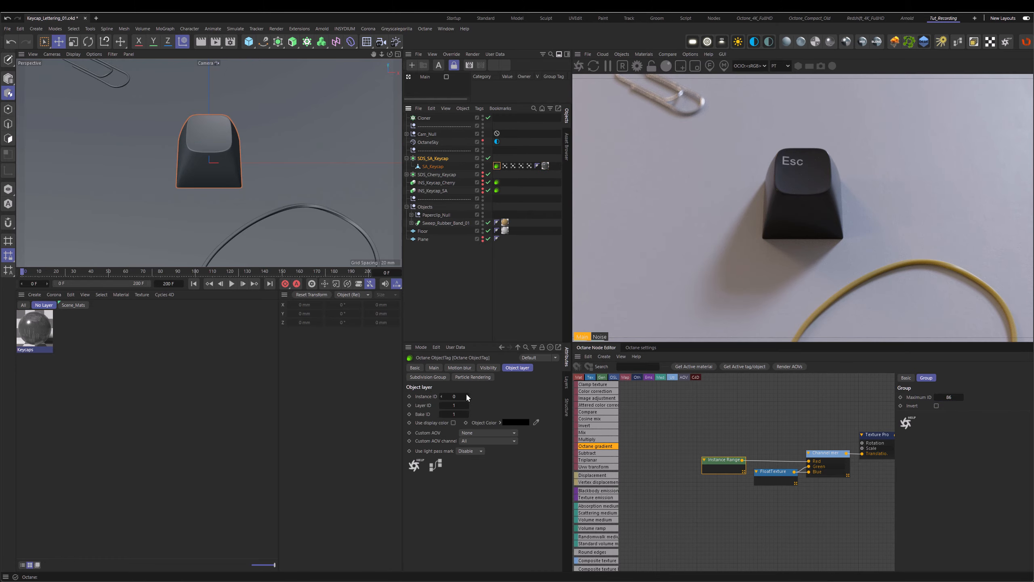
left_click(467, 397)
left_click(468, 397)
left_click(467, 397)
left_click(467, 397)
left_click(467, 397)
left_click(467, 396)
left_click(467, 396)
left_click(467, 397)
left_click(467, 397)
left_click(467, 397)
left_click(467, 397)
left_click(467, 397)
left_click(467, 397)
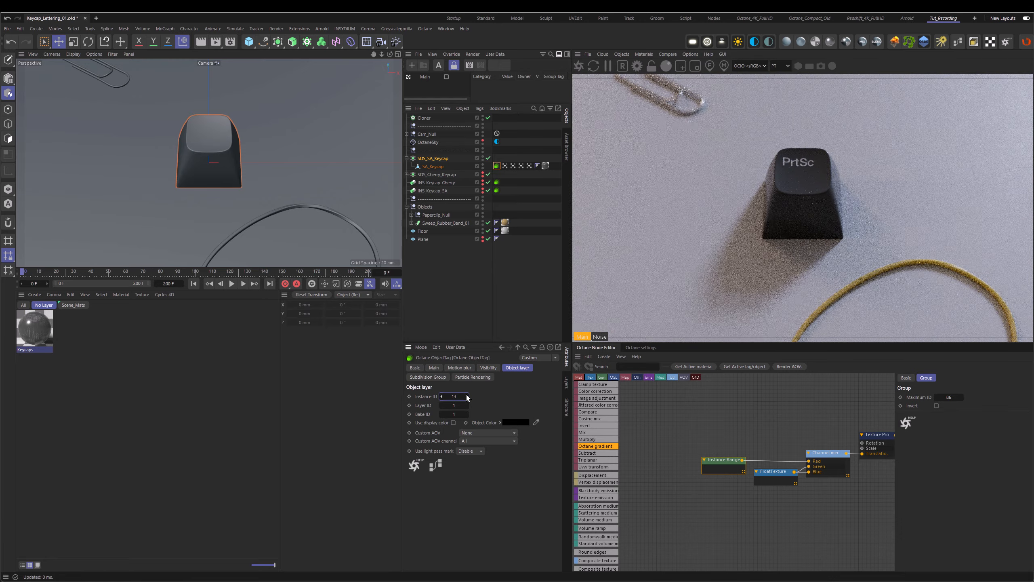
left_click(467, 396)
left_click(467, 397)
left_click(467, 397)
left_click(467, 397)
left_click(467, 396)
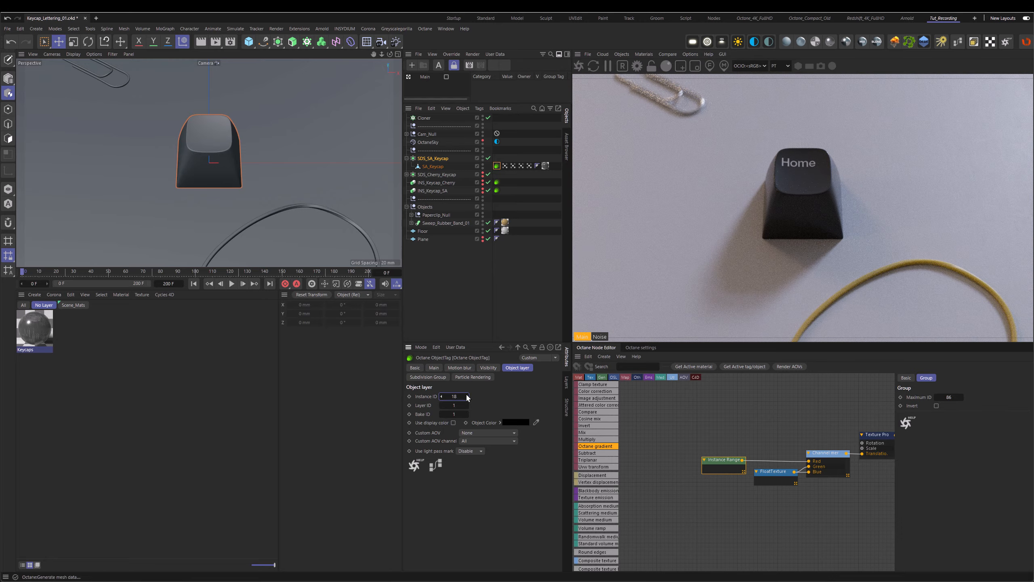
left_click(467, 397)
left_click(468, 397)
left_click(467, 397)
left_click(467, 396)
left_click(467, 397)
left_click(467, 397)
left_click(467, 397)
left_click(467, 397)
left_click(467, 396)
left_click(467, 397)
left_click(467, 397)
left_click(467, 396)
left_click(467, 396)
left_click(467, 396)
left_click(467, 397)
left_click(467, 397)
left_click(467, 397)
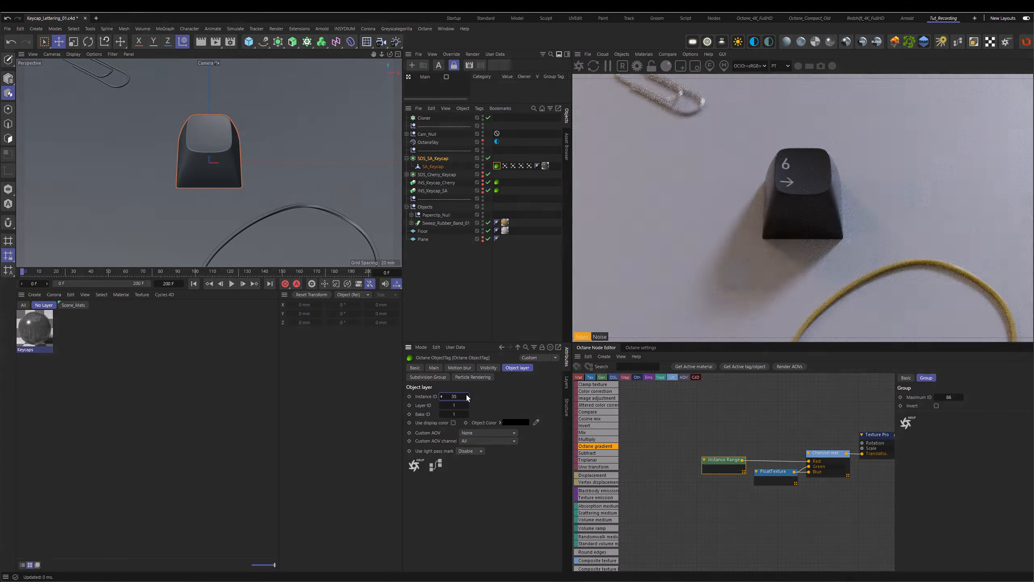